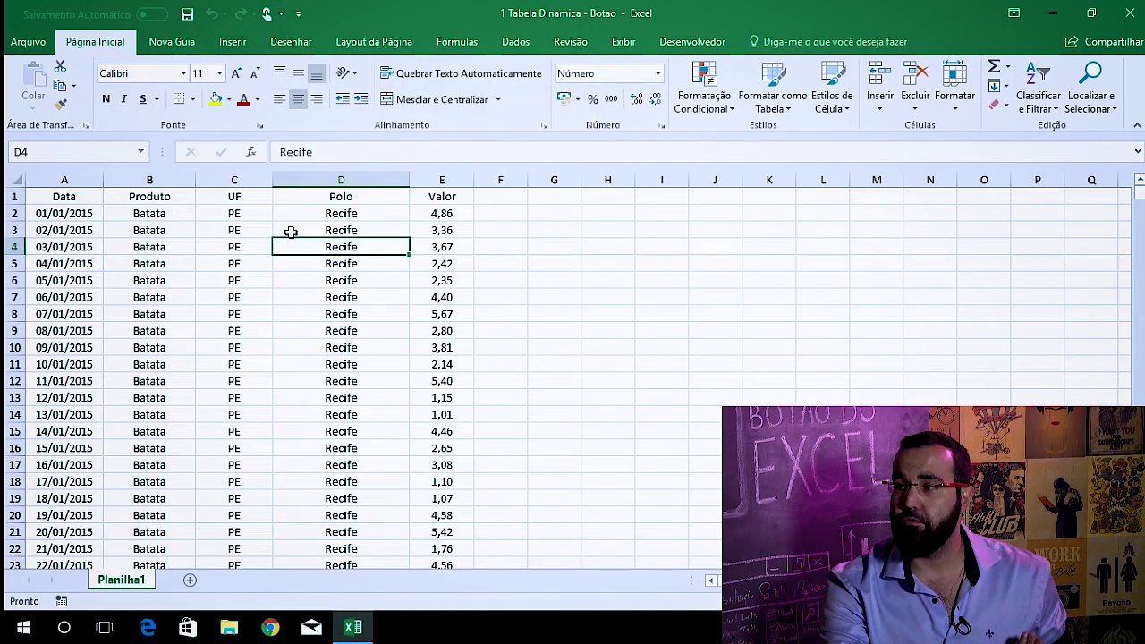
- Select the whole Data–Valor table and insert a pivot table on new sheet Planilha2
{"action": "key", "text": "Left"}
{"action": "key", "text": "Left"}
{"action": "key", "text": "ctrl+a"}
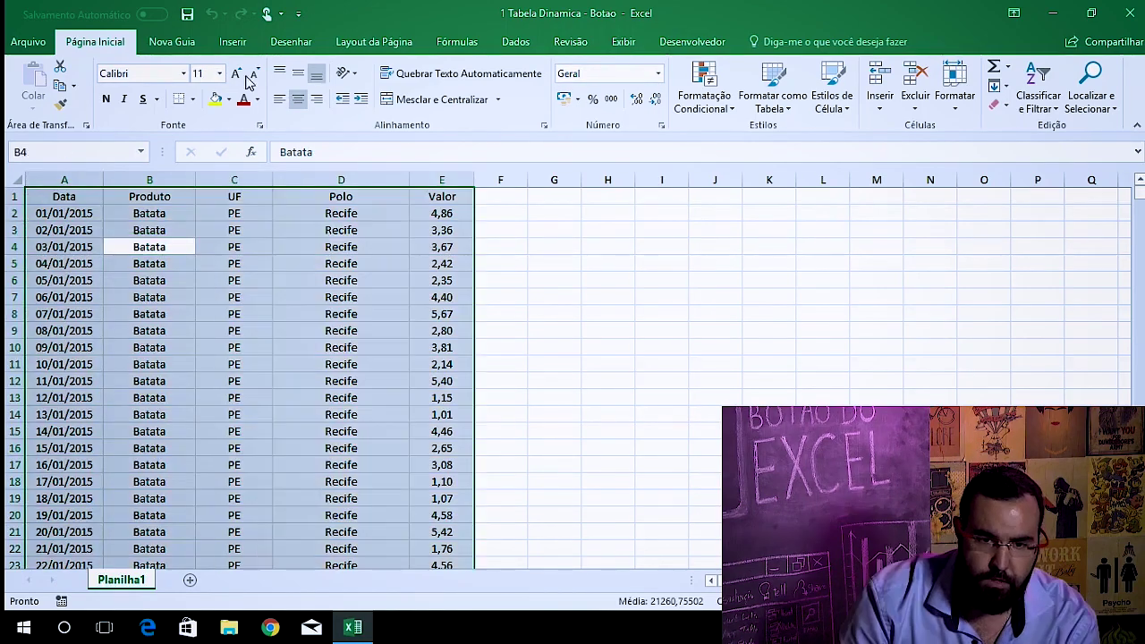
{"action": "left_click", "coordinate": [233, 42]}
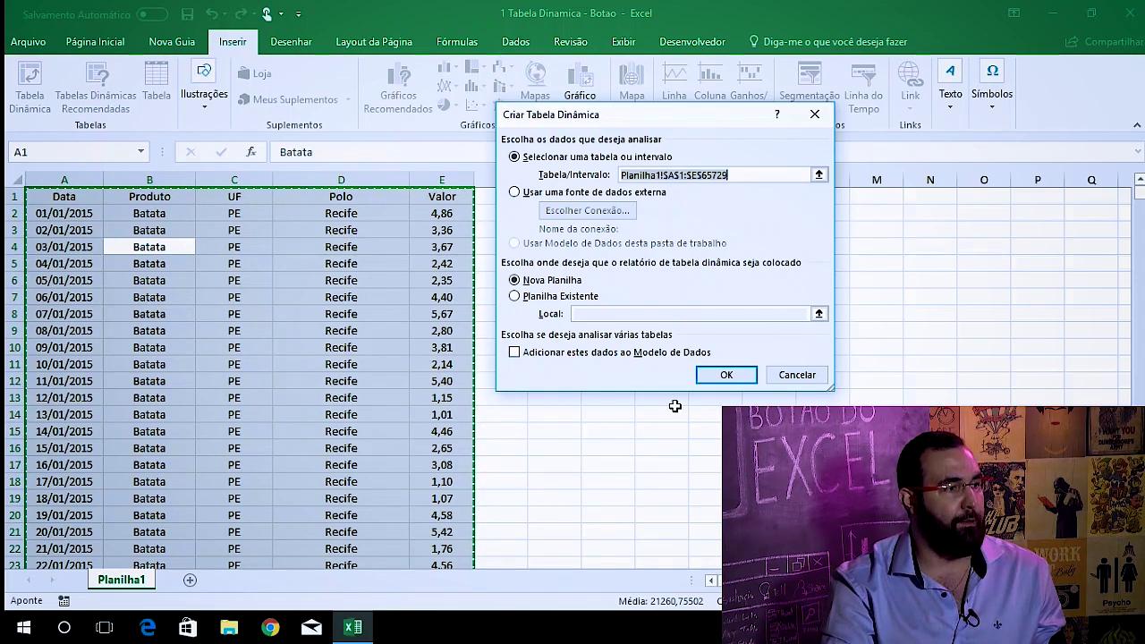
{"action": "left_click", "coordinate": [725, 374]}
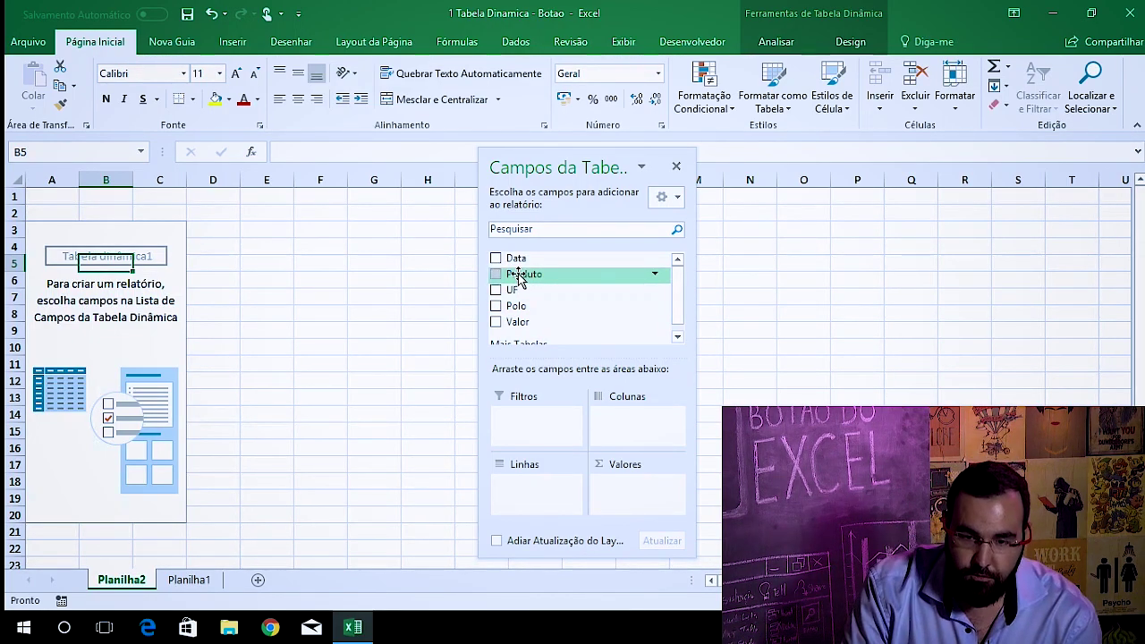
- Place Produto in rows and UF in columns, adding Polo briefly then removing it
{"action": "mouse_move", "coordinate": [519, 278]}
{"action": "left_mouse_down"}
{"action": "mouse_move", "coordinate": [587, 337]}
{"action": "mouse_move", "coordinate": [637, 424]}
{"action": "left_mouse_up"}
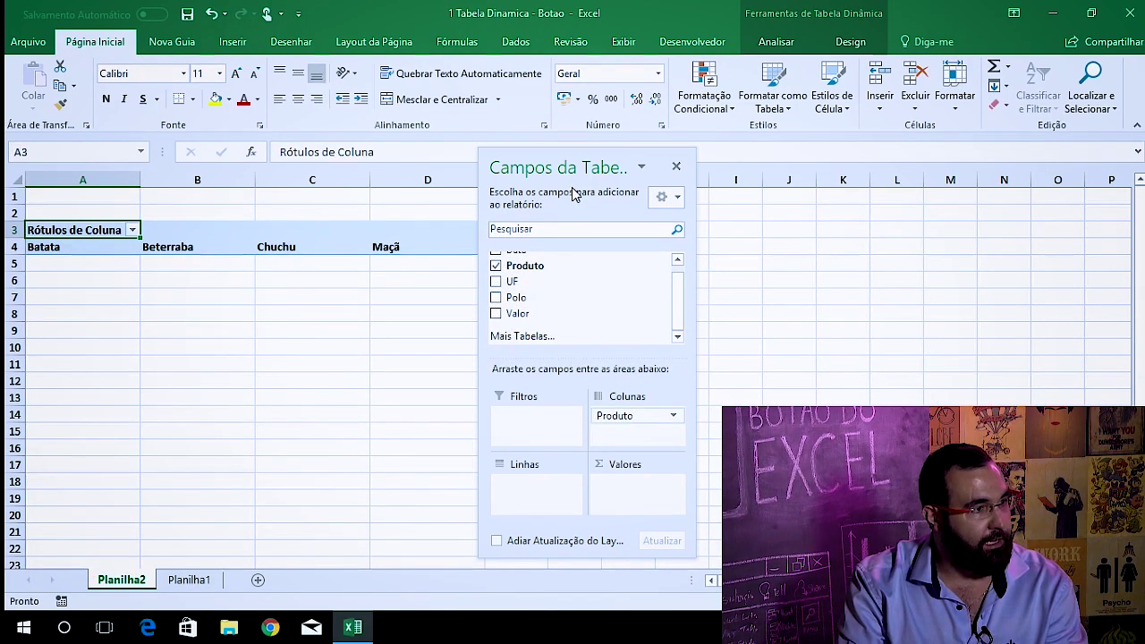
{"action": "mouse_move", "coordinate": [562, 161]}
{"action": "left_mouse_down"}
{"action": "mouse_move", "coordinate": [654, 116]}
{"action": "mouse_move", "coordinate": [815, 170]}
{"action": "mouse_move", "coordinate": [767, 71]}
{"action": "mouse_move", "coordinate": [683, 65]}
{"action": "left_mouse_up"}
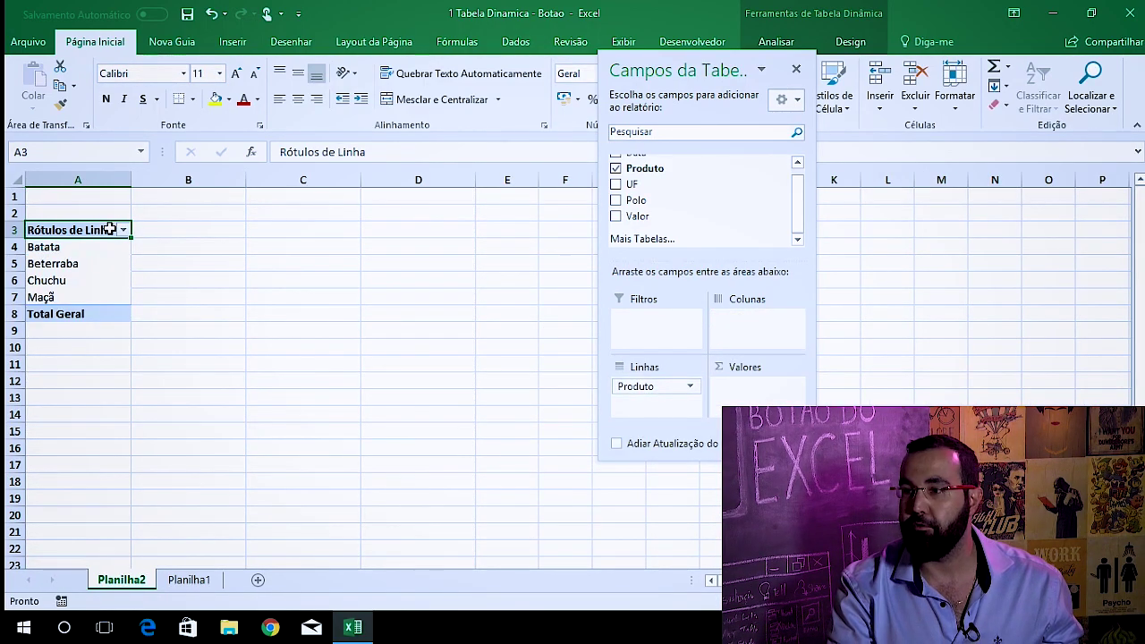
{"action": "left_click_drag", "start_coordinate": [620, 61], "coordinate": [493, 152]}
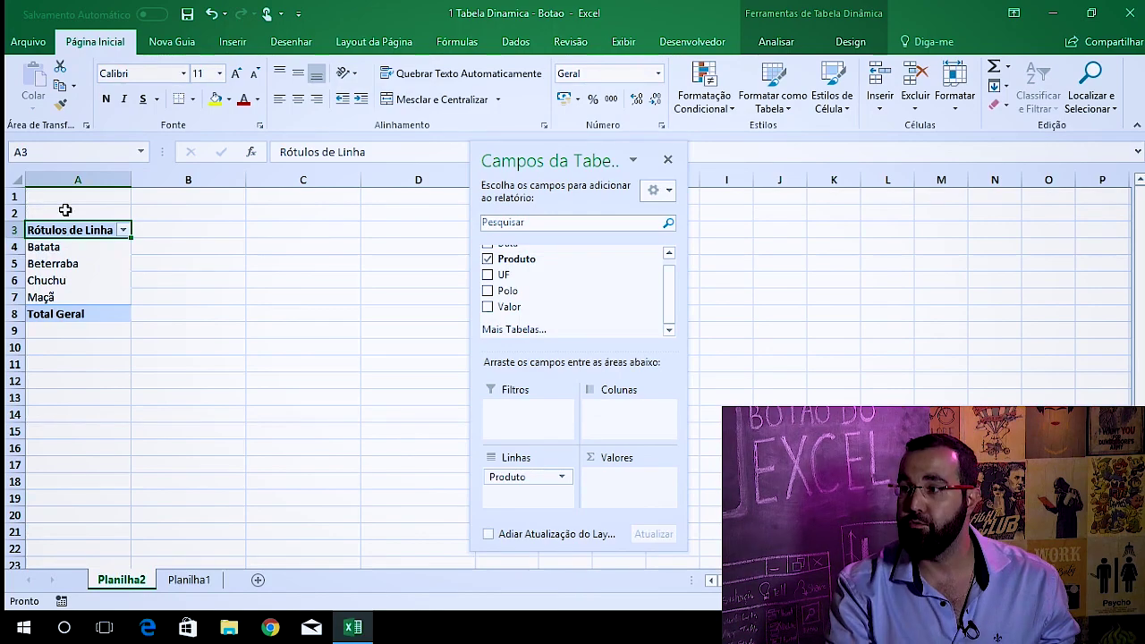
{"action": "scroll", "coordinate": [508, 304], "scroll_direction": "up", "scroll_amount": 1}
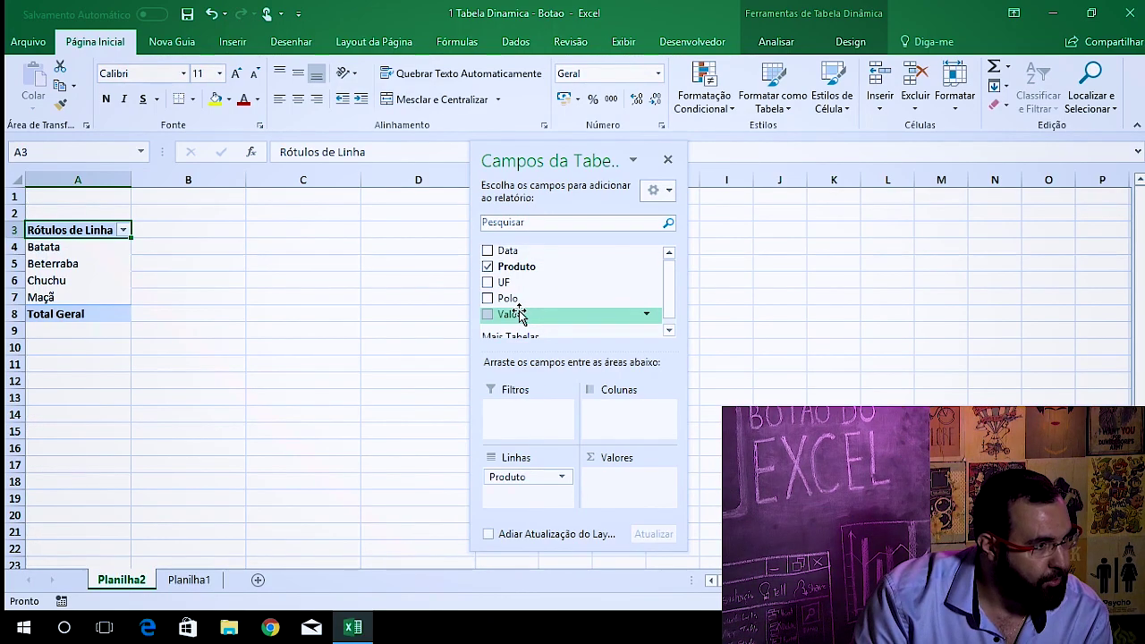
{"action": "mouse_move", "coordinate": [506, 298]}
{"action": "left_mouse_down"}
{"action": "mouse_move", "coordinate": [514, 287]}
{"action": "mouse_move", "coordinate": [614, 406]}
{"action": "left_mouse_up"}
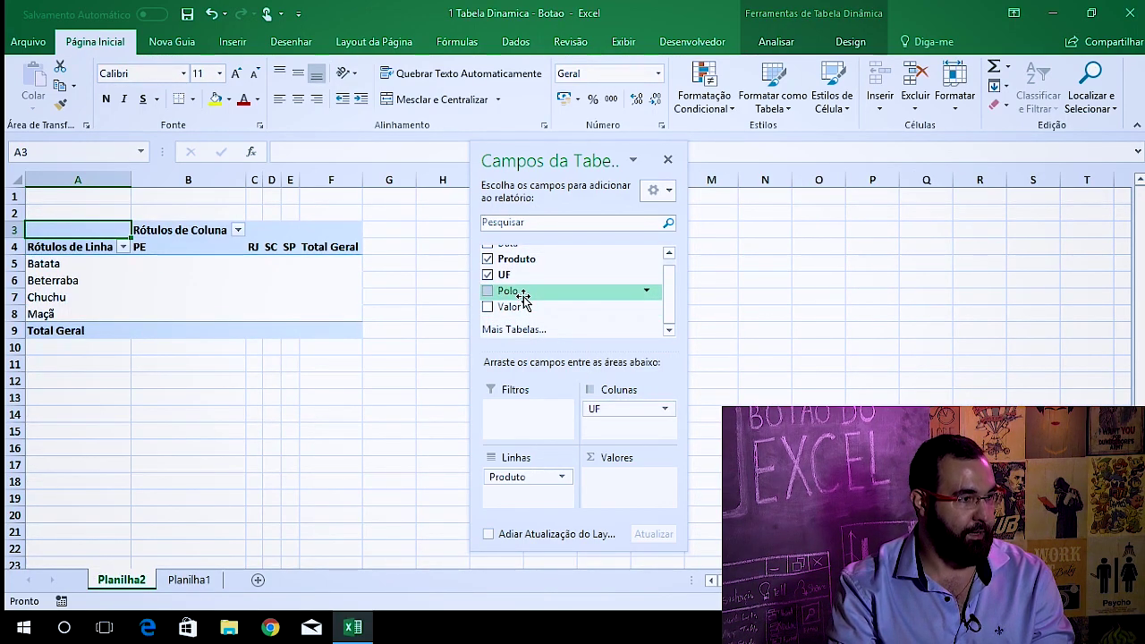
{"action": "left_click_drag", "start_coordinate": [525, 306], "coordinate": [614, 436]}
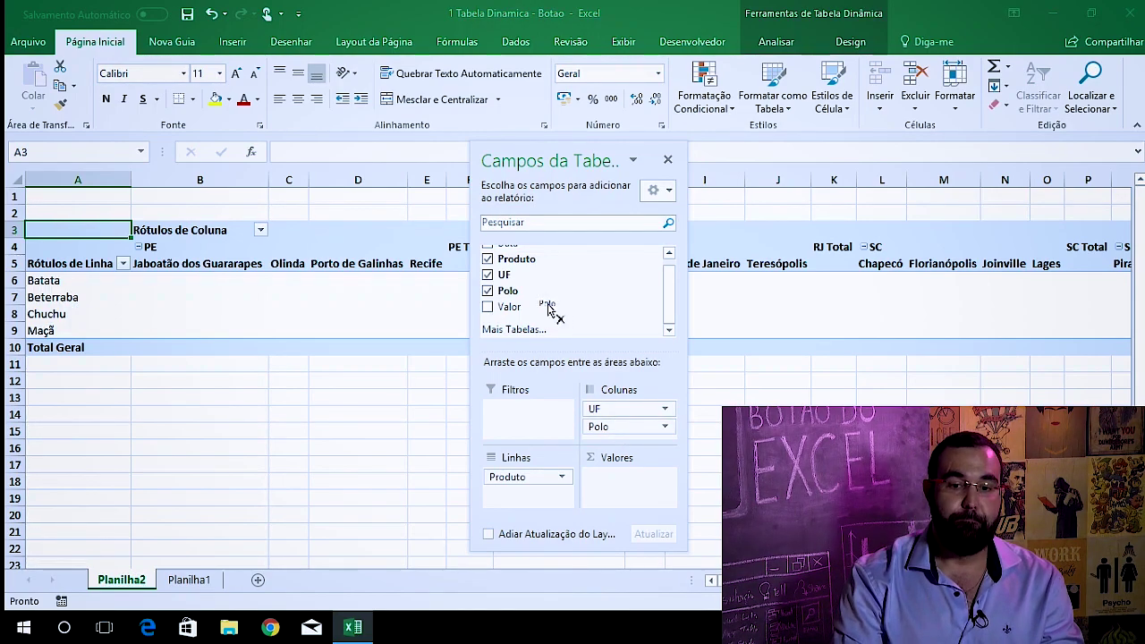
{"action": "left_click_drag", "start_coordinate": [617, 429], "coordinate": [534, 295]}
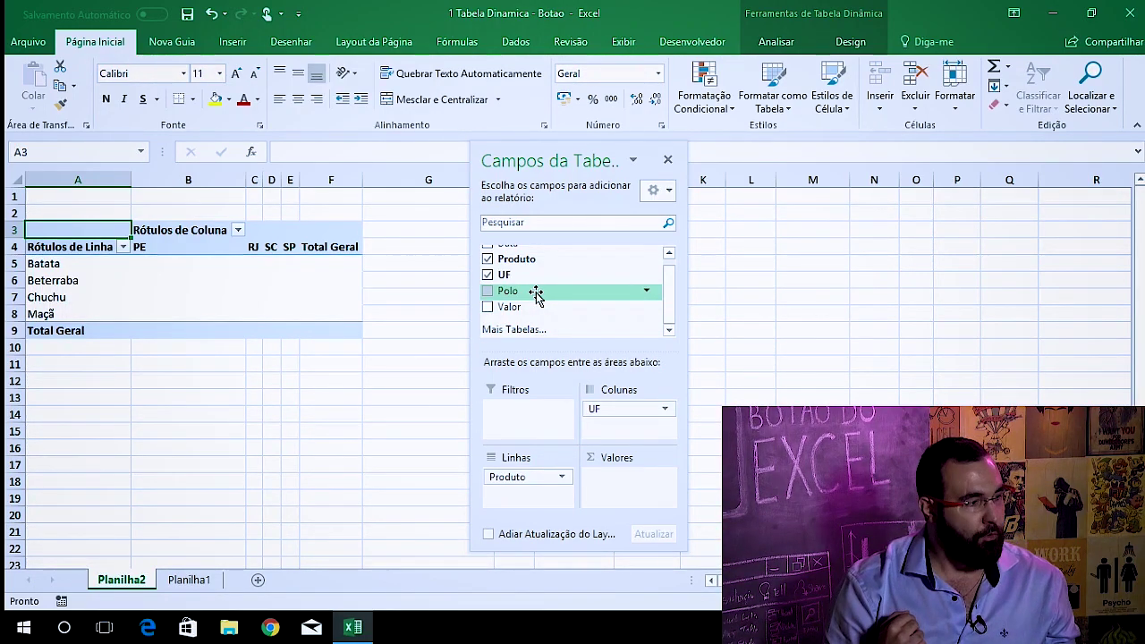
- Add Valor summarized by Média, formatted as Número with 2 decimals and thousands separator
{"action": "left_click_drag", "start_coordinate": [531, 306], "coordinate": [620, 475]}
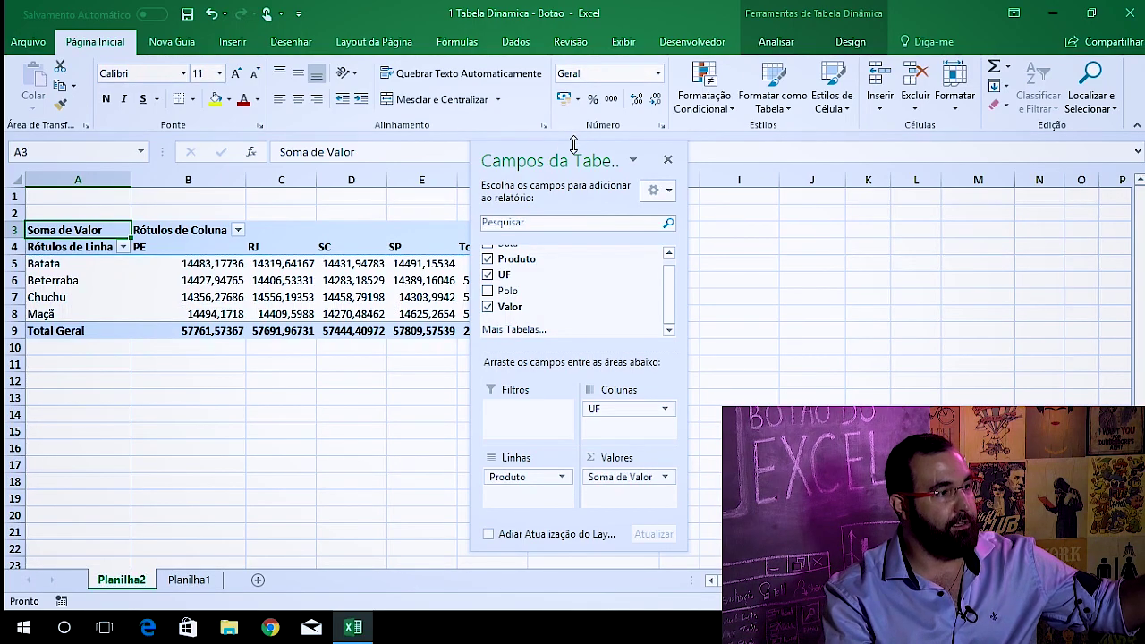
{"action": "left_click_drag", "start_coordinate": [567, 154], "coordinate": [547, 128]}
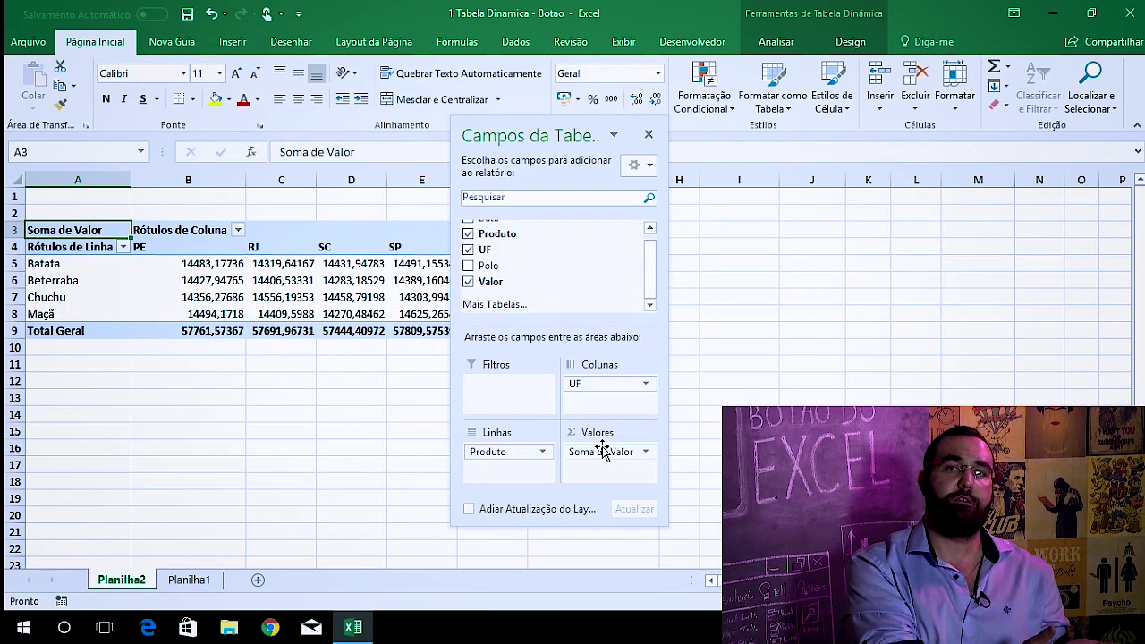
{"action": "left_click", "coordinate": [647, 454]}
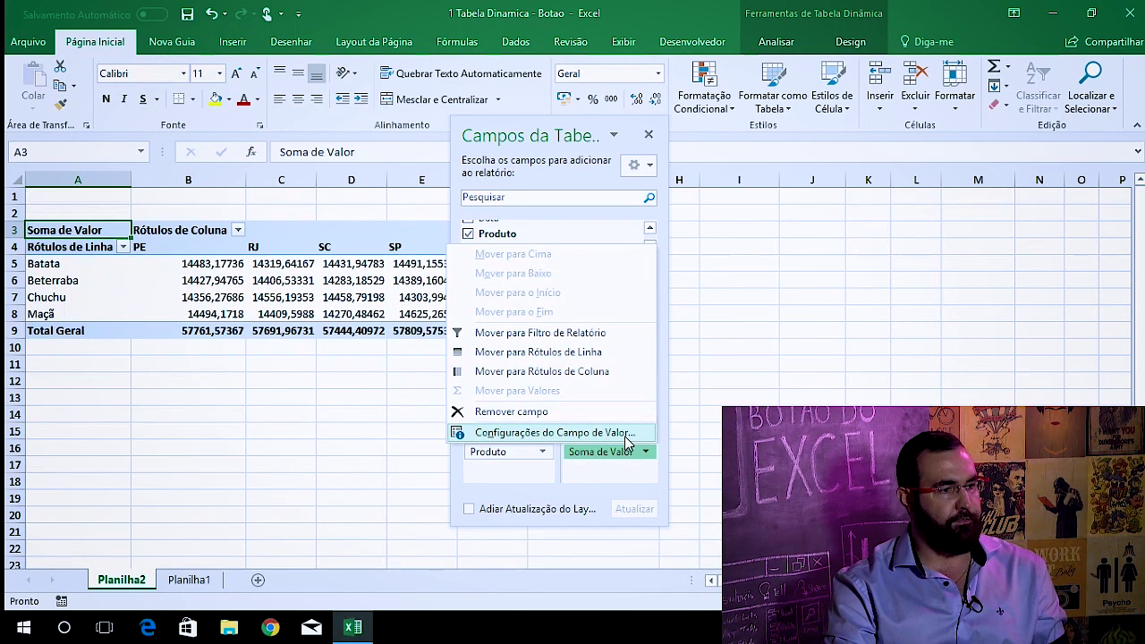
{"action": "left_click", "coordinate": [545, 432]}
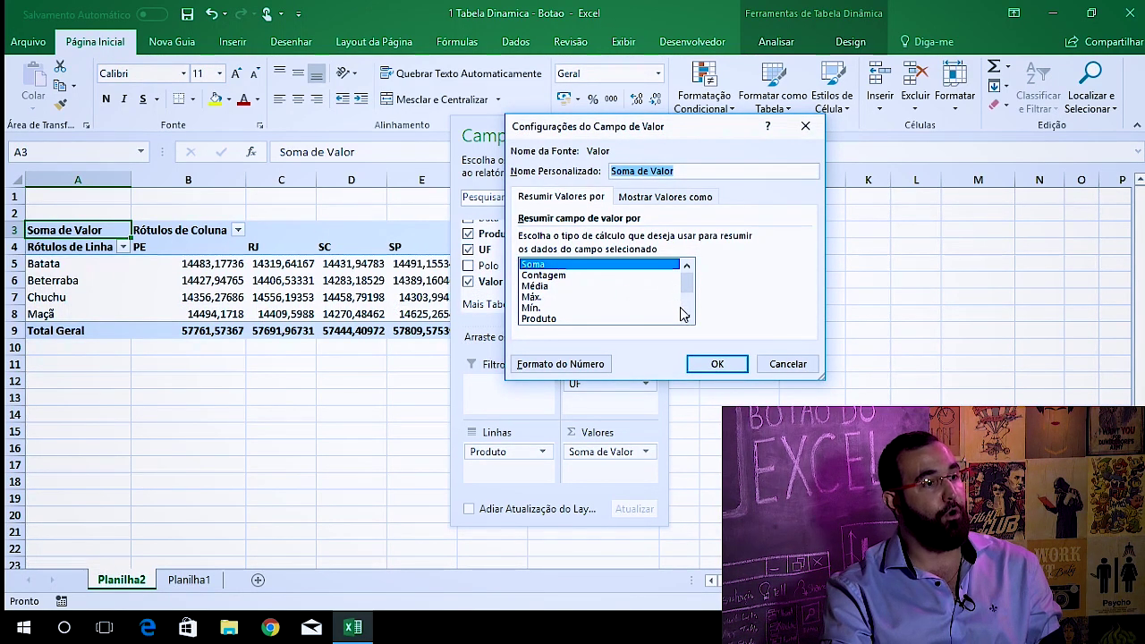
{"action": "left_click", "coordinate": [541, 286]}
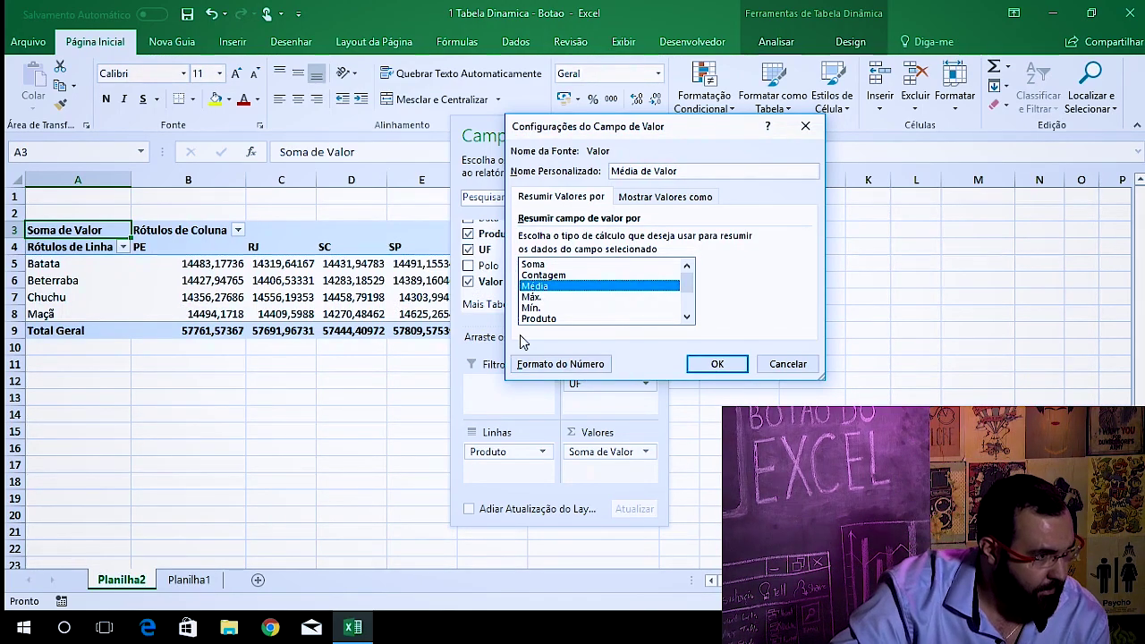
{"action": "left_click", "coordinate": [569, 365]}
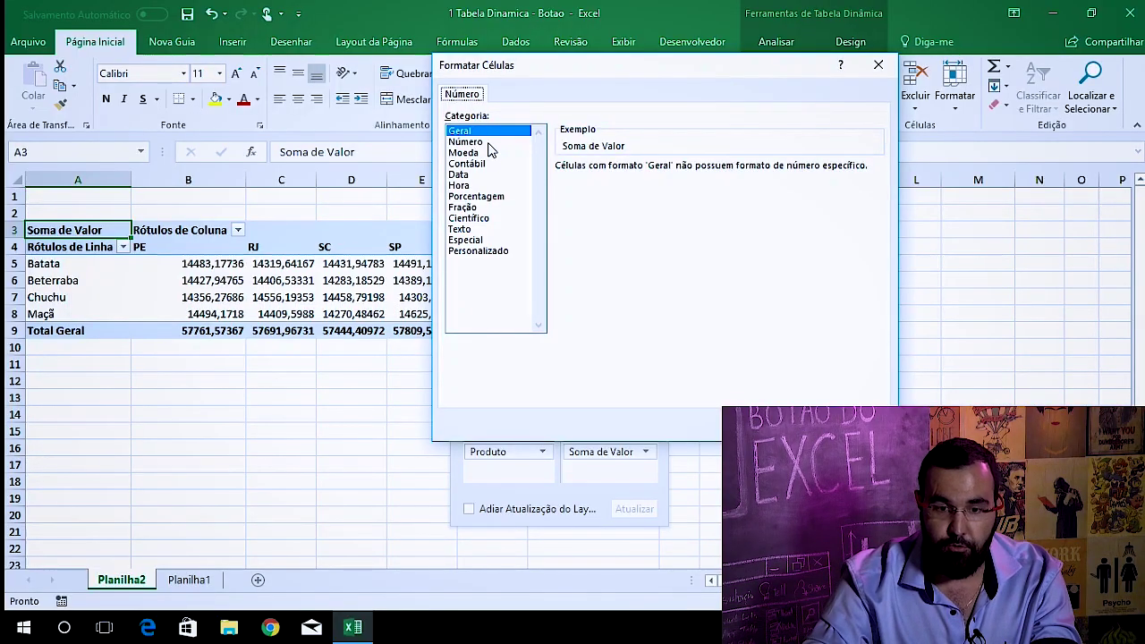
{"action": "left_click", "coordinate": [487, 143]}
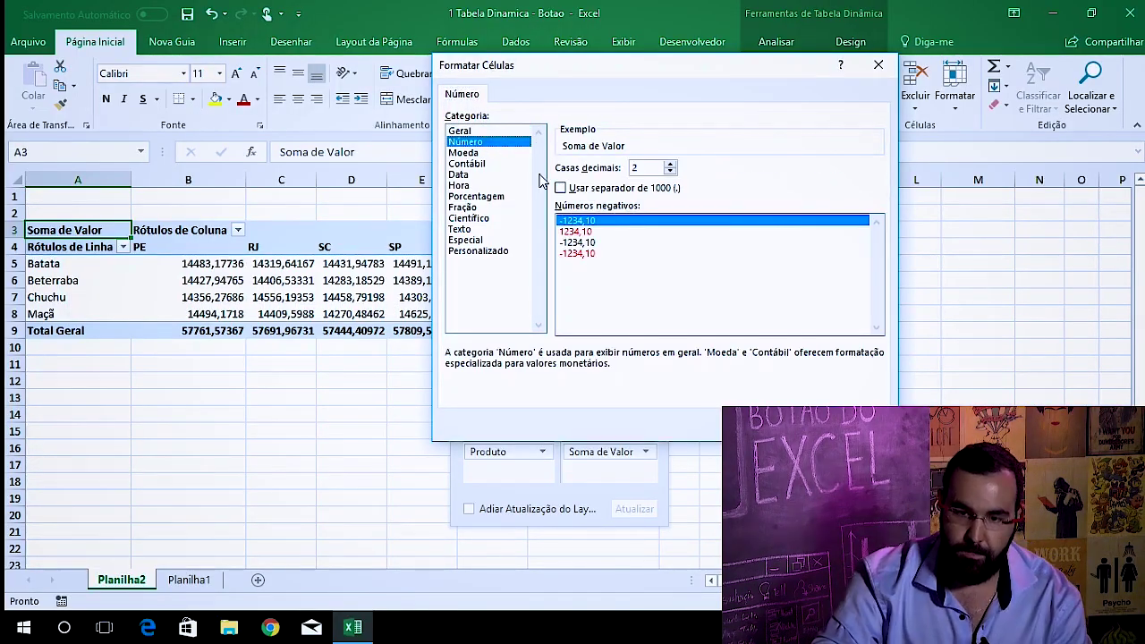
{"action": "left_click", "coordinate": [626, 188]}
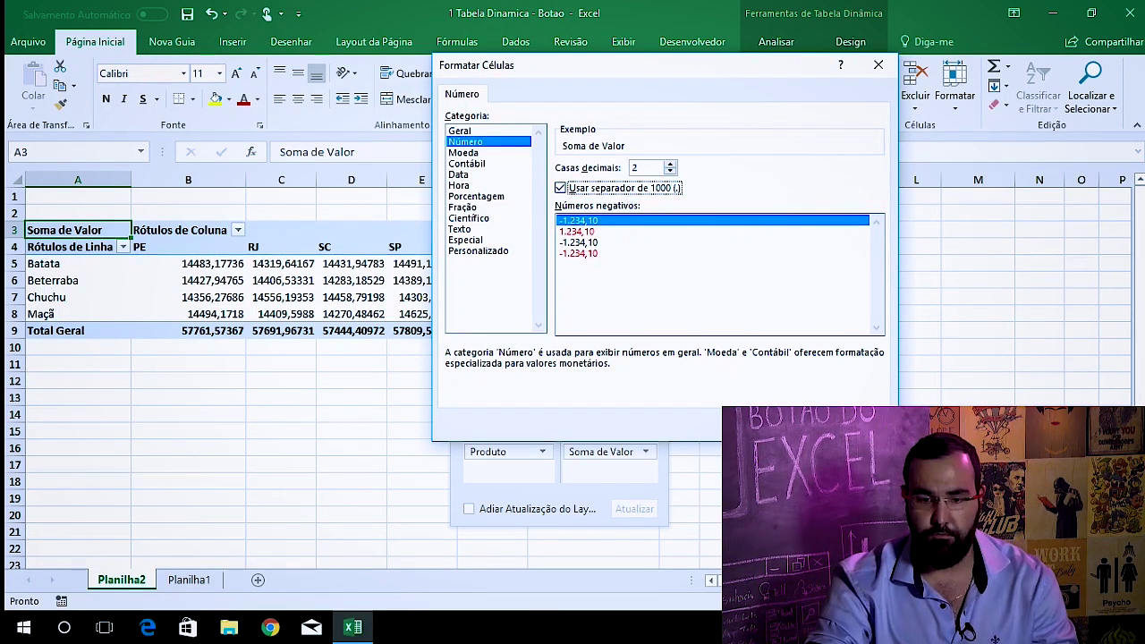
{"action": "key", "text": "Return"}
- Confirm the average summary and close the PivotTable field list pane
{"action": "left_click", "coordinate": [716, 362]}
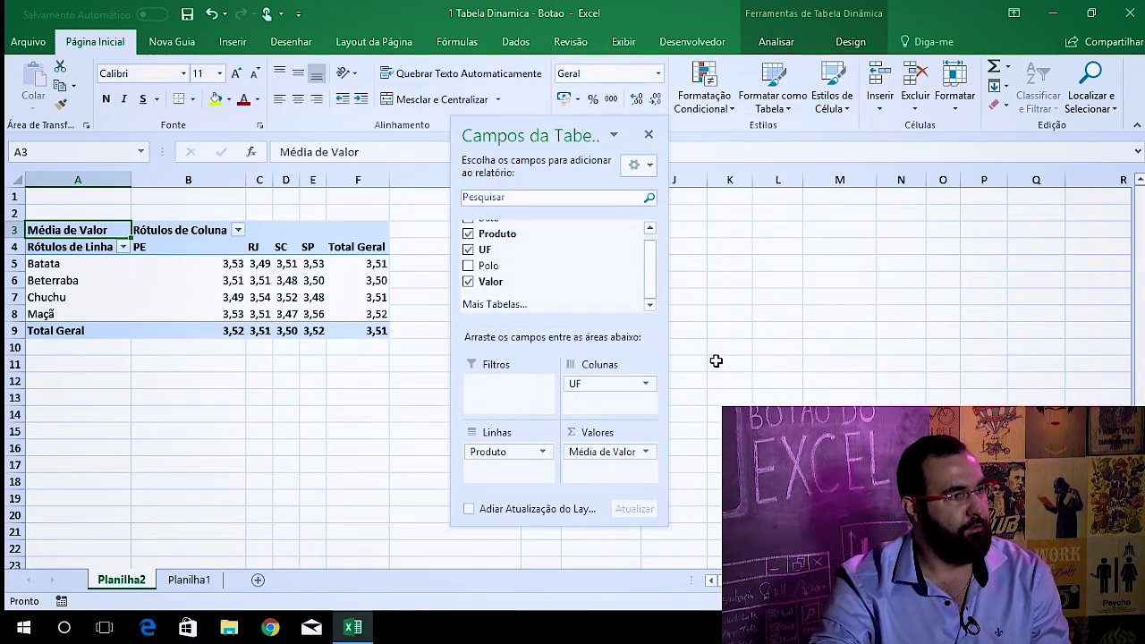
{"action": "mouse_move", "coordinate": [536, 138]}
{"action": "left_mouse_down"}
{"action": "mouse_move", "coordinate": [552, 155]}
{"action": "mouse_move", "coordinate": [853, 164]}
{"action": "left_mouse_up"}
{"action": "left_click", "coordinate": [600, 297]}
- Apply the Azul escuro style from the Escura group to the whole pivot table
{"action": "left_click", "coordinate": [65, 245]}
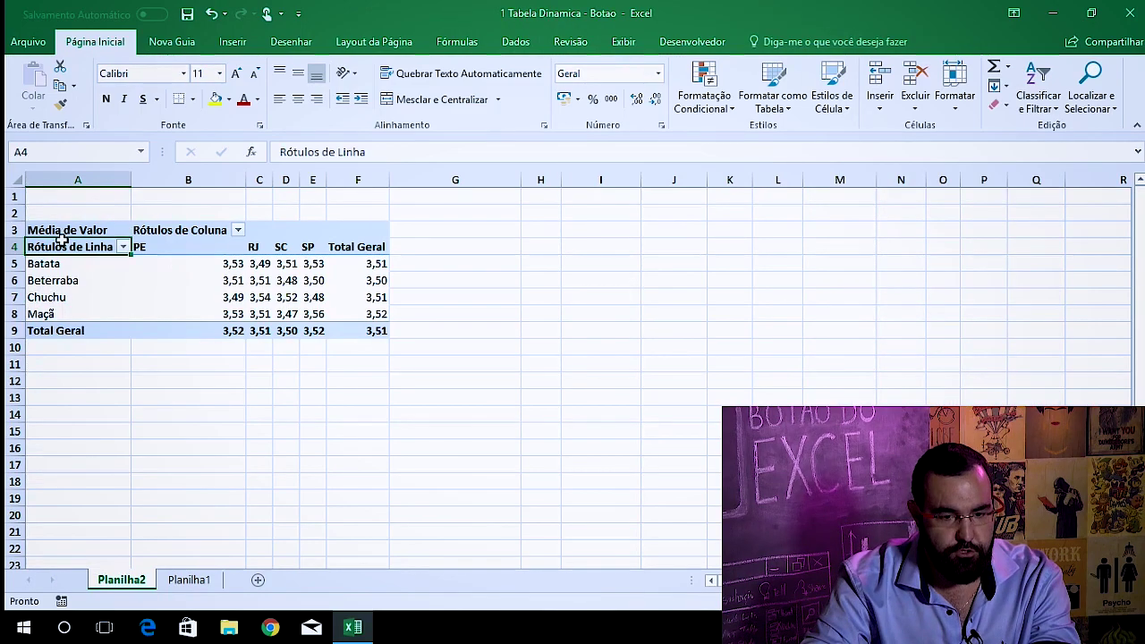
{"action": "left_click", "coordinate": [56, 232]}
{"action": "key", "text": "ctrl+a"}
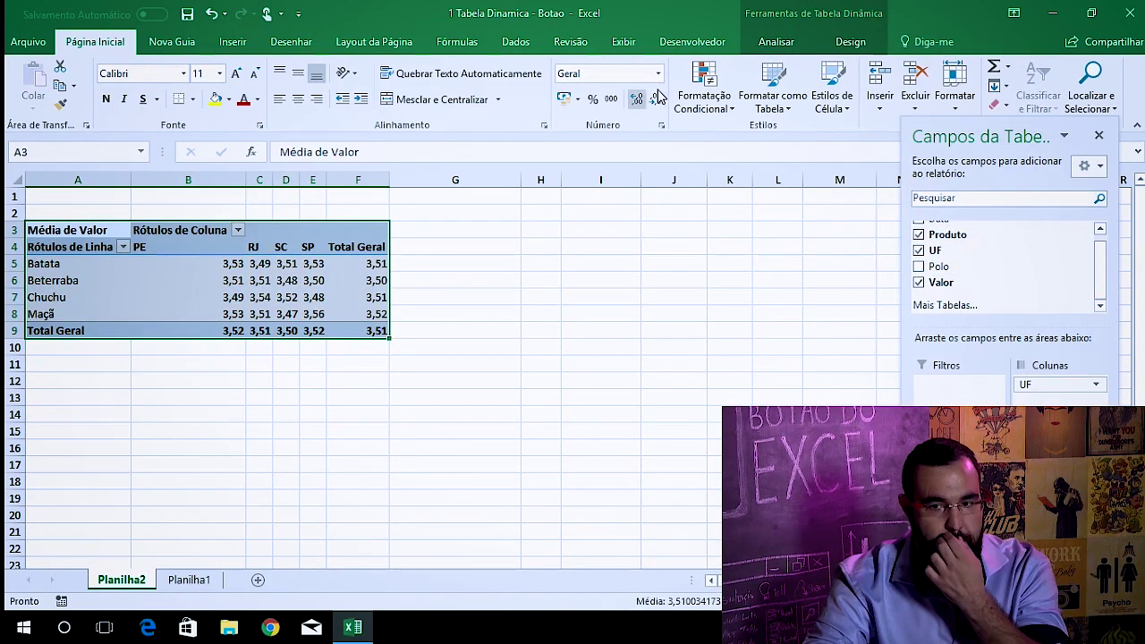
{"action": "left_click", "coordinate": [784, 52]}
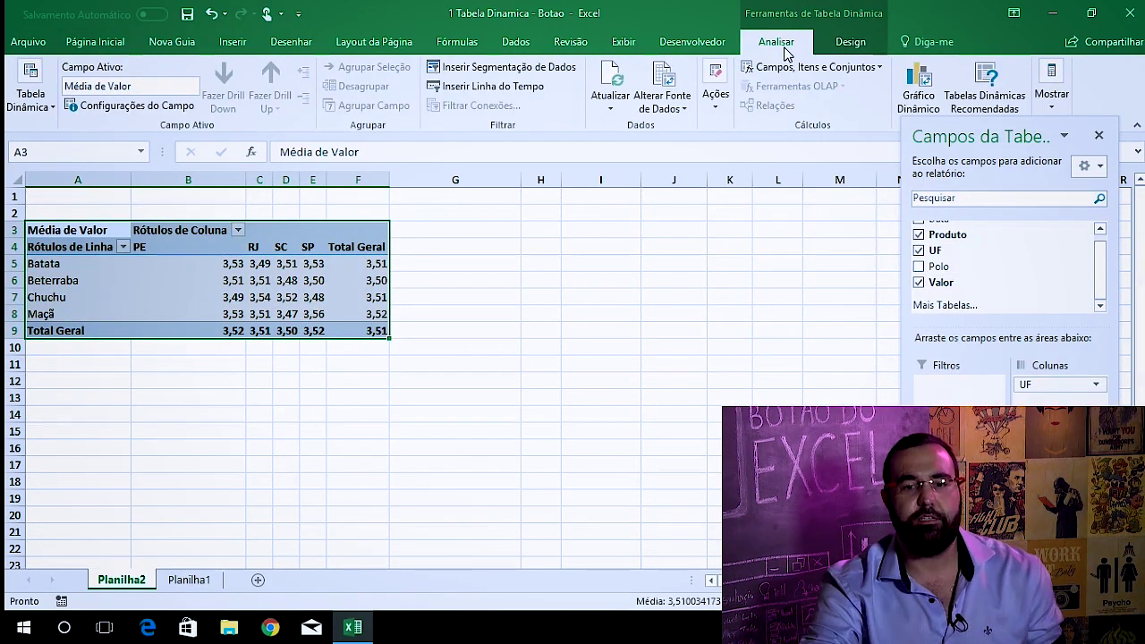
{"action": "left_click", "coordinate": [836, 47]}
{"action": "left_click", "coordinate": [848, 104]}
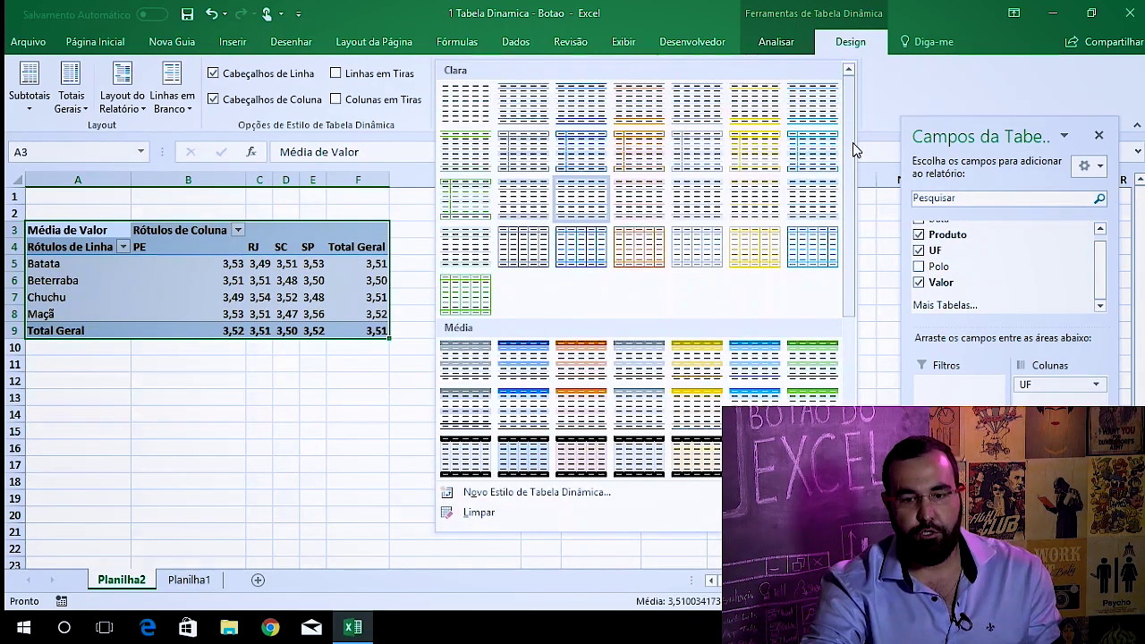
{"action": "left_click_drag", "start_coordinate": [847, 150], "coordinate": [849, 349]}
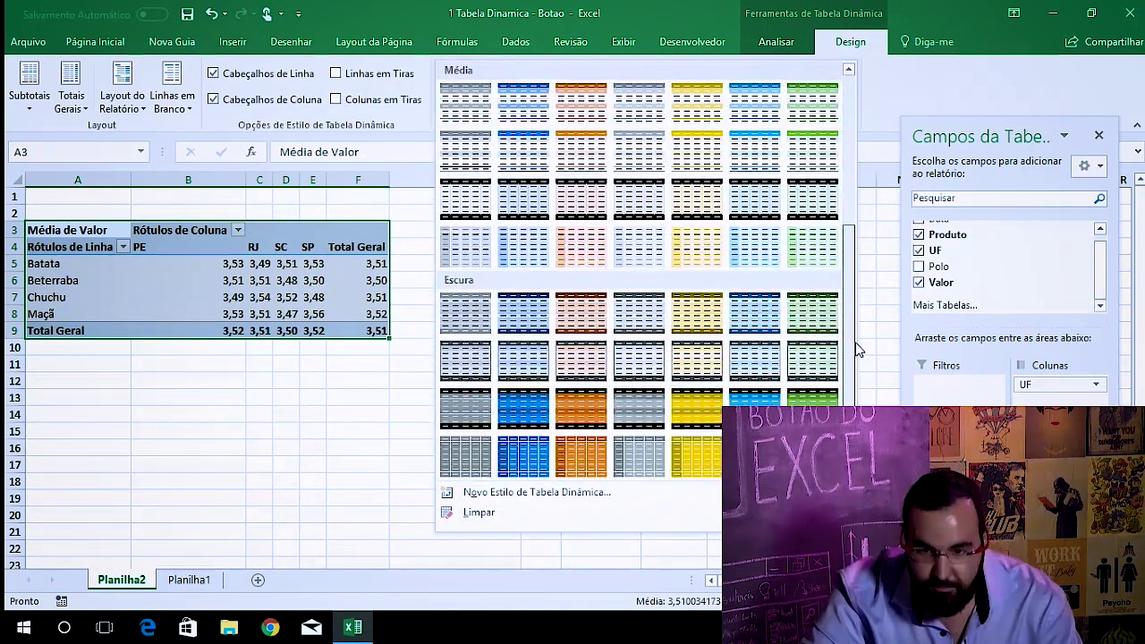
{"action": "left_click", "coordinate": [534, 426]}
{"action": "left_click", "coordinate": [480, 391]}
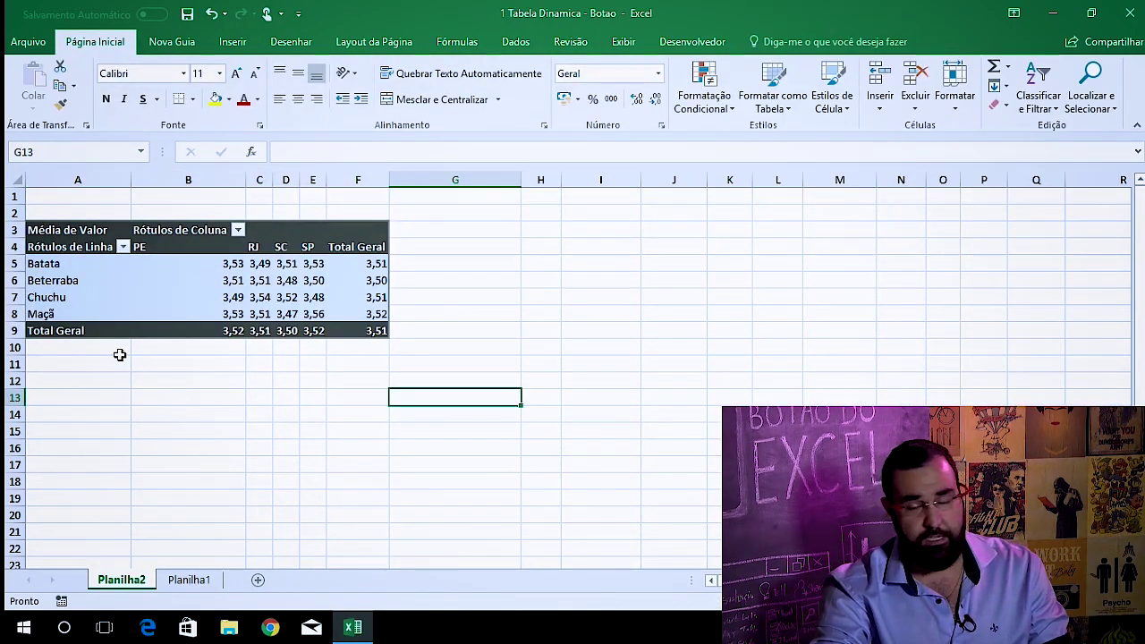
- From inside the pivot table, open the Inserir Segmentação de Dados dialog
{"action": "left_click", "coordinate": [182, 266]}
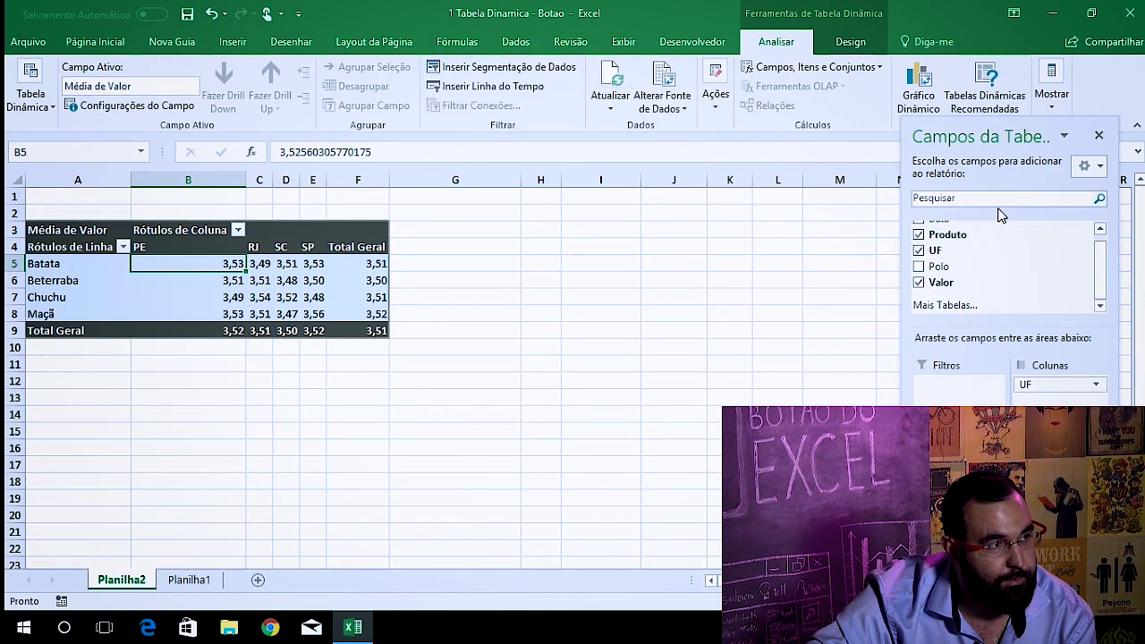
{"action": "left_click", "coordinate": [490, 69]}
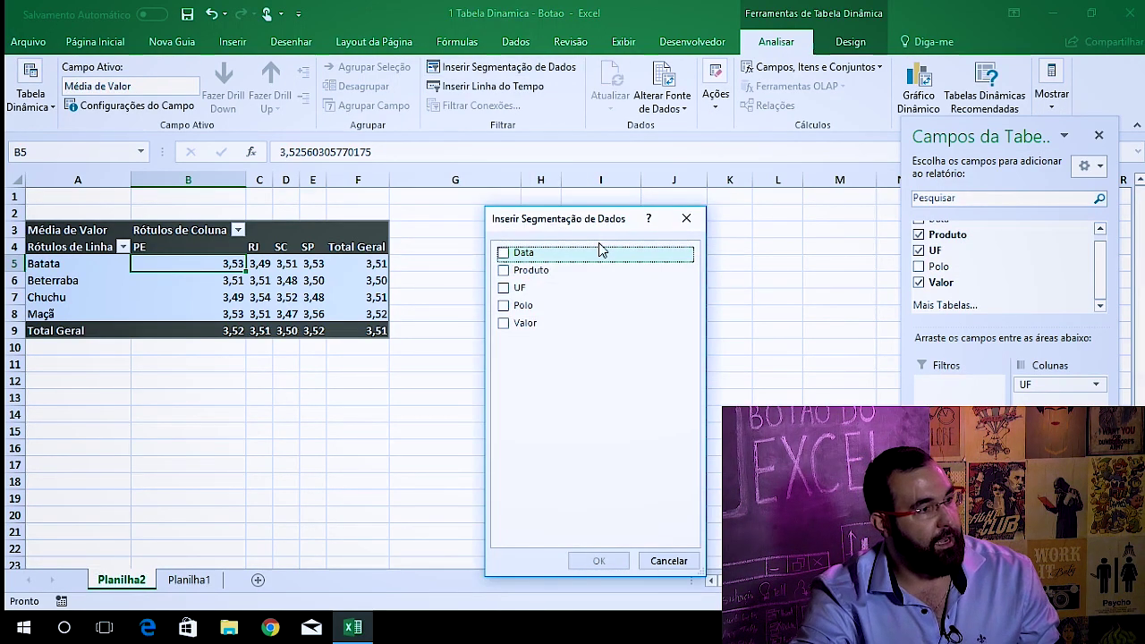
- Insert Produto and UF slicers and move the Produto slicer to the lower left
{"action": "left_click", "coordinate": [503, 270]}
{"action": "left_click", "coordinate": [503, 287]}
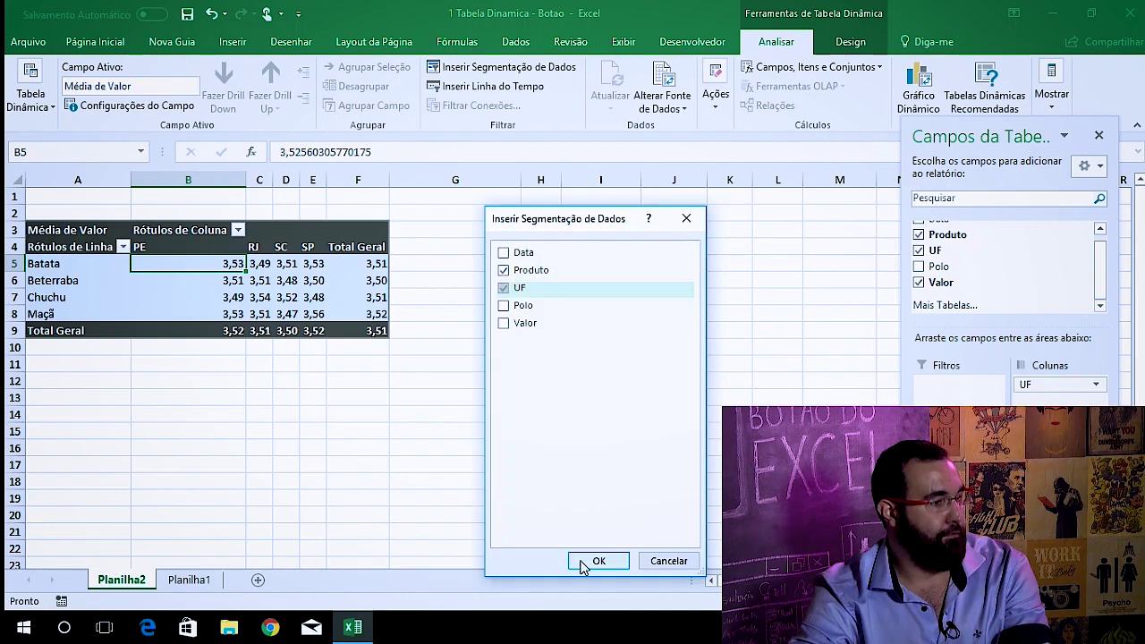
{"action": "left_click", "coordinate": [598, 561]}
{"action": "mouse_move", "coordinate": [547, 263]}
{"action": "left_mouse_down"}
{"action": "mouse_move", "coordinate": [338, 381]}
{"action": "mouse_move", "coordinate": [277, 357]}
{"action": "left_mouse_up"}
{"action": "left_click", "coordinate": [438, 366]}
- Test filtering by PE and single products, then re-include Beterraba, Chuchu and Batata
{"action": "left_click", "coordinate": [149, 383]}
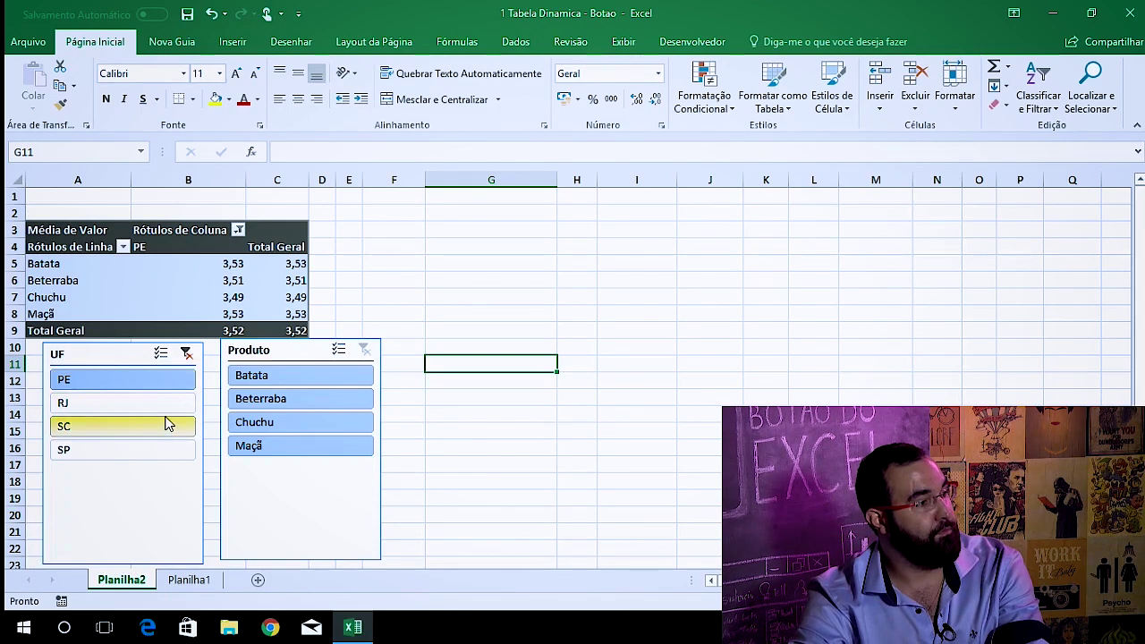
{"action": "left_click", "coordinate": [286, 399]}
{"action": "left_click", "coordinate": [299, 450]}
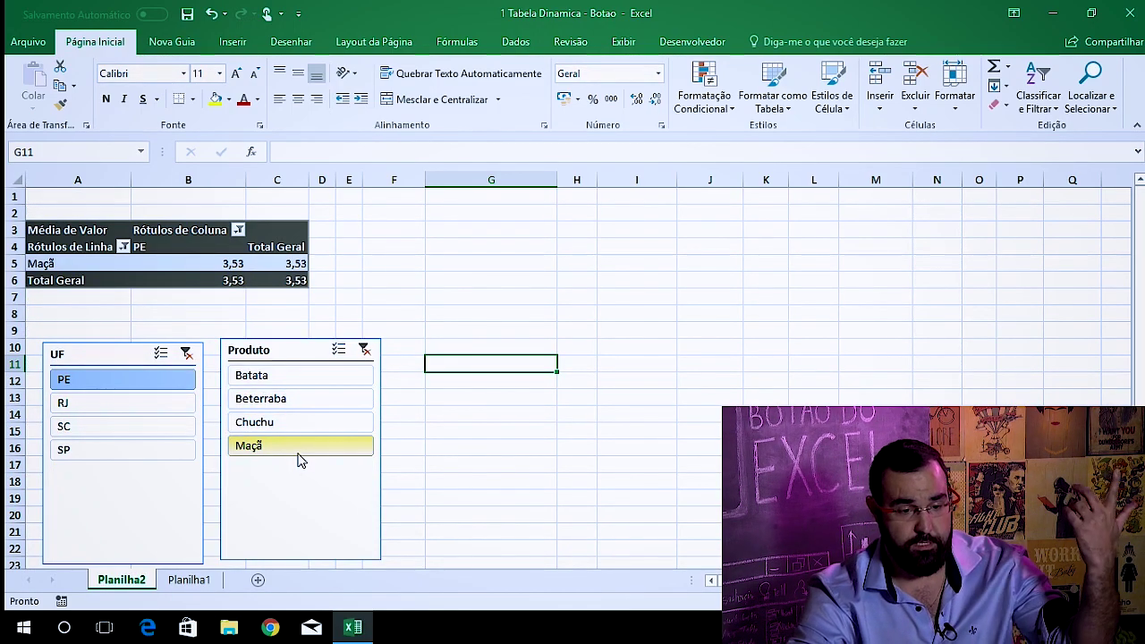
{"action": "left_click", "coordinate": [309, 405], "text": "ctrl"}
{"action": "left_click", "coordinate": [286, 429], "text": "ctrl"}
{"action": "left_click", "coordinate": [330, 375], "text": "ctrl"}
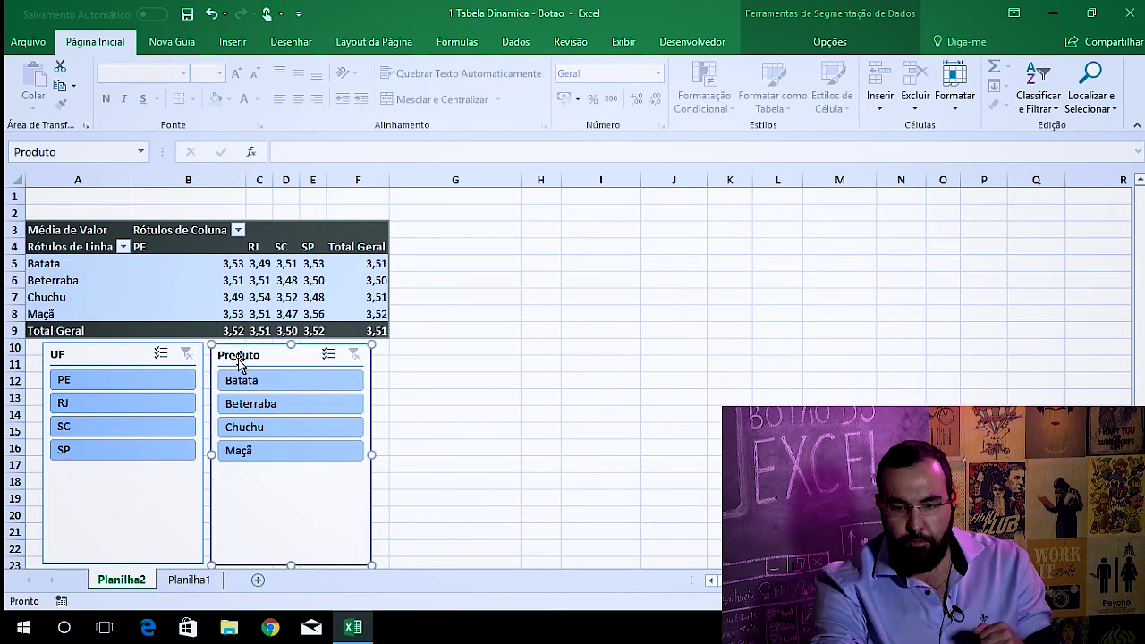
{"action": "left_click", "coordinate": [397, 361]}
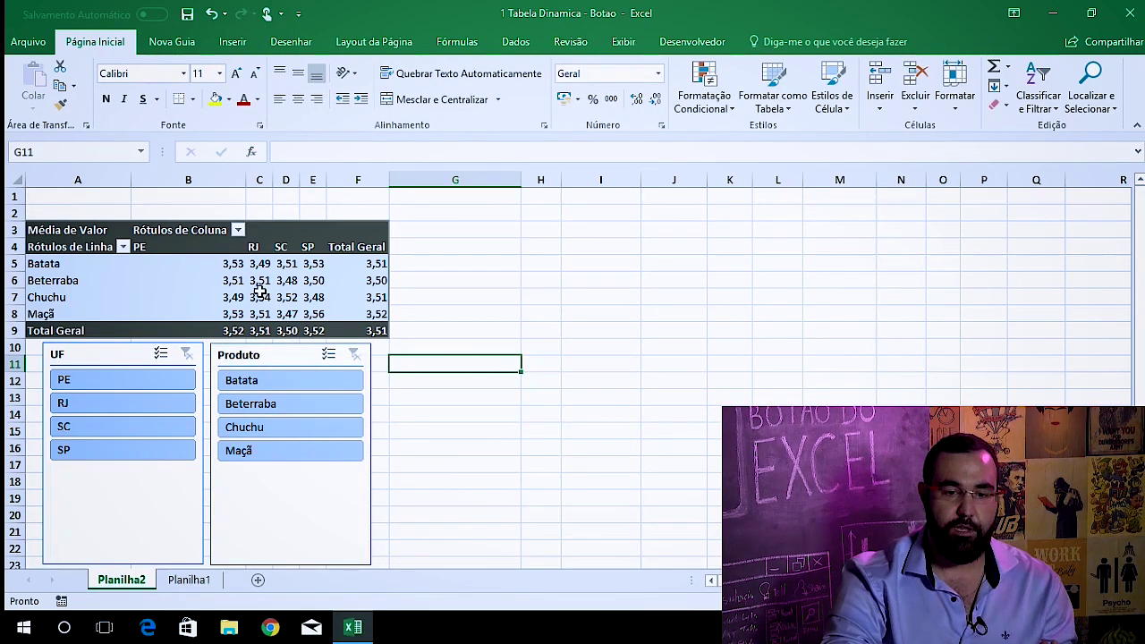
{"action": "left_click", "coordinate": [224, 264]}
{"action": "left_click", "coordinate": [774, 42]}
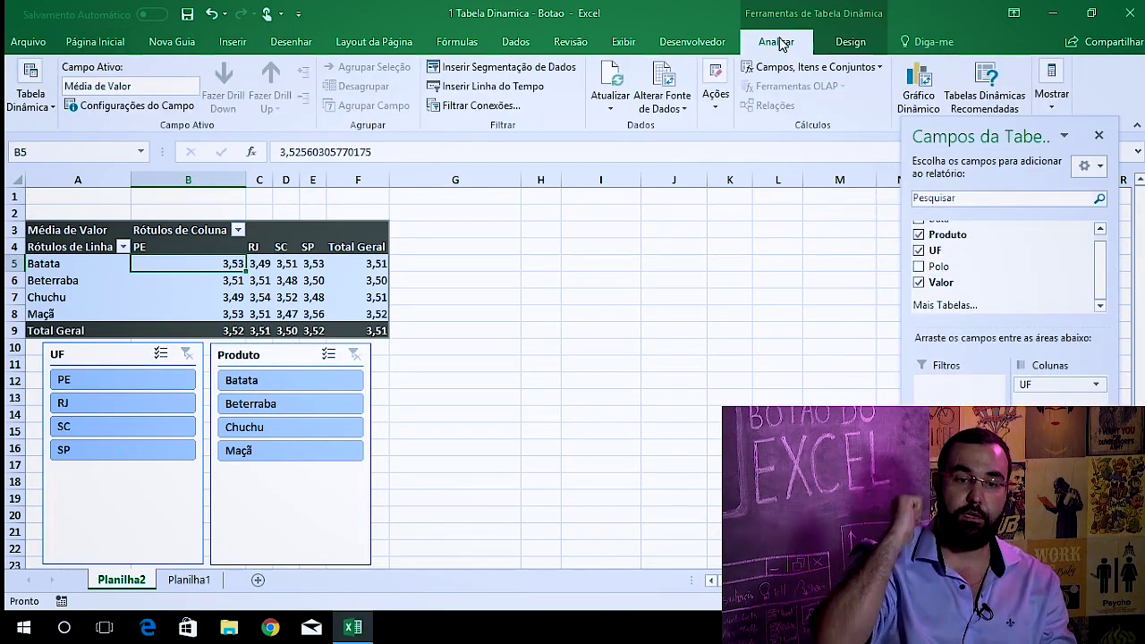
- Insert a Data timeline and place it beside the Produto slicer
{"action": "left_click", "coordinate": [524, 86]}
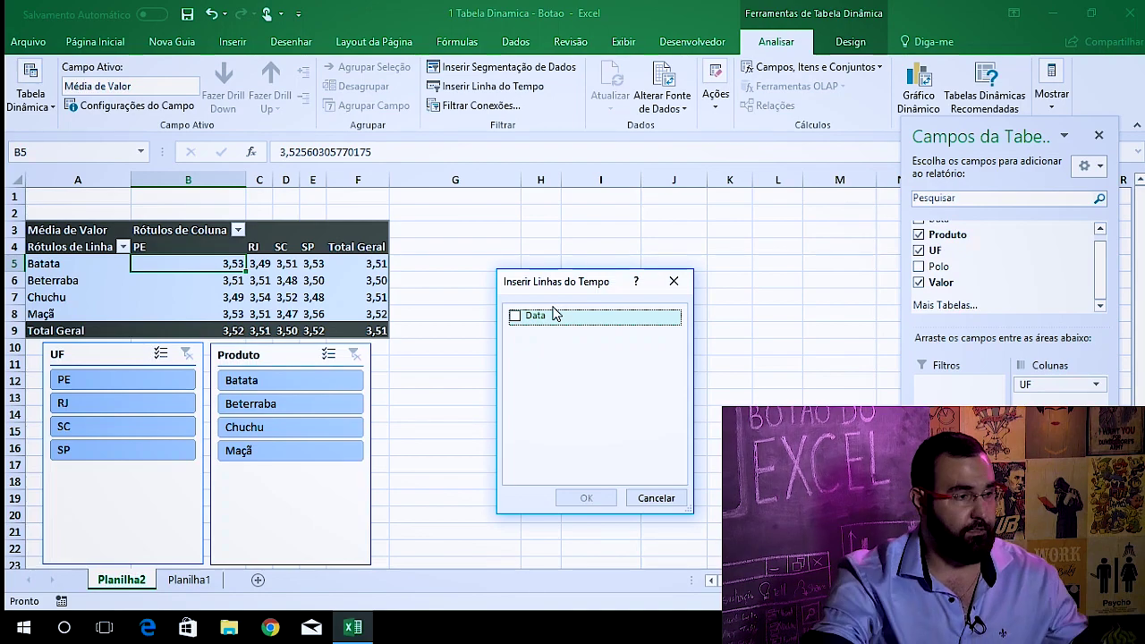
{"action": "left_click", "coordinate": [535, 316]}
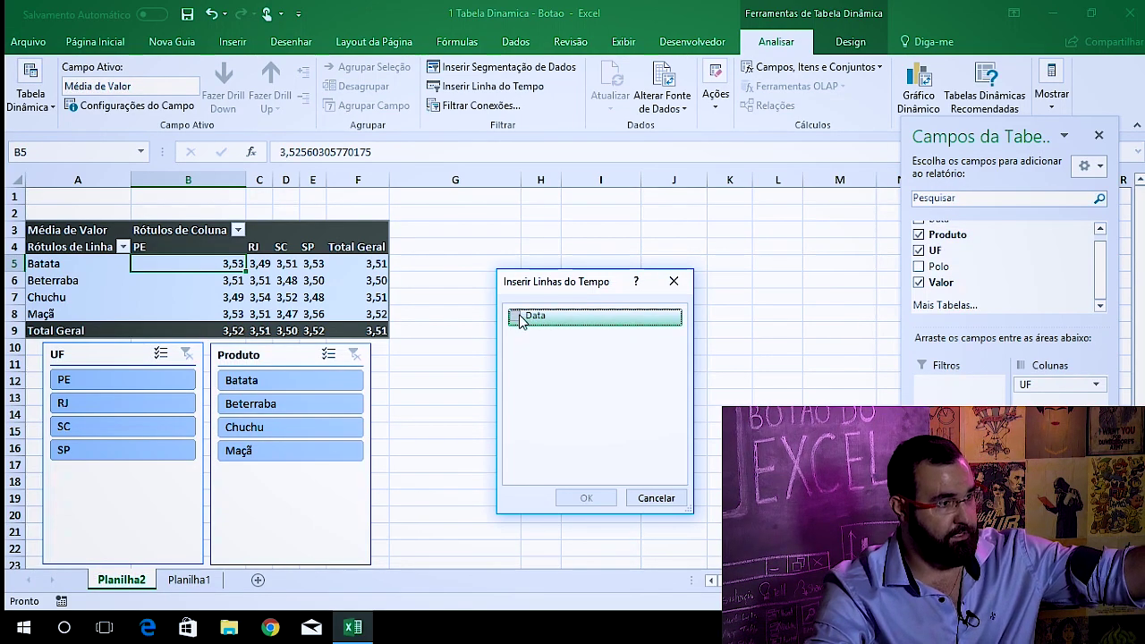
{"action": "left_click", "coordinate": [515, 316]}
{"action": "left_click", "coordinate": [586, 498]}
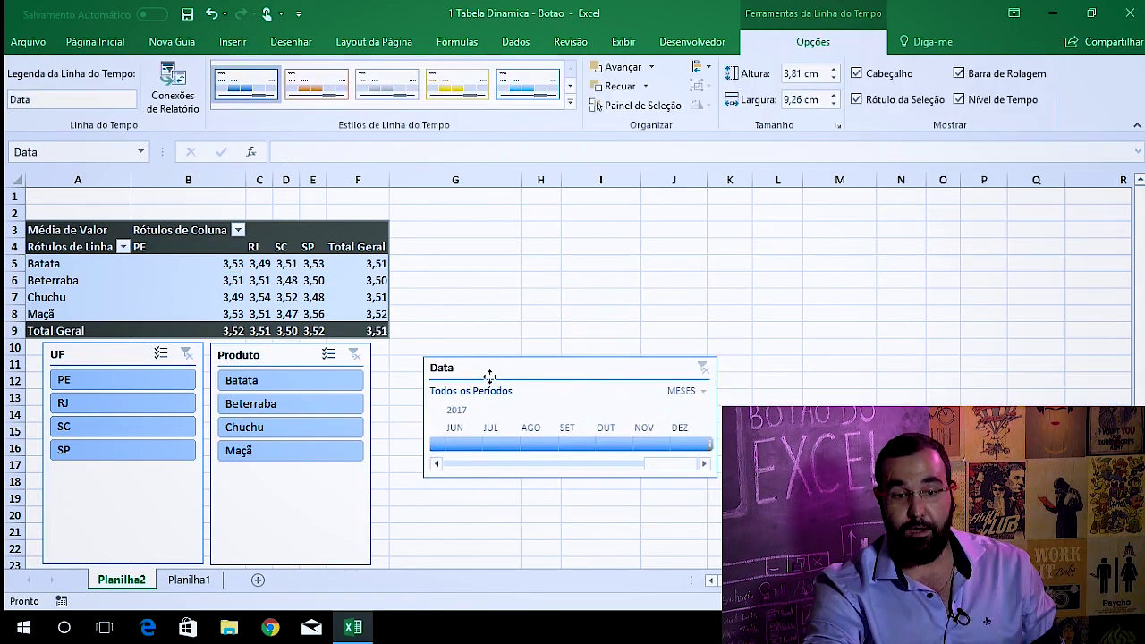
{"action": "left_click_drag", "start_coordinate": [490, 375], "coordinate": [464, 423]}
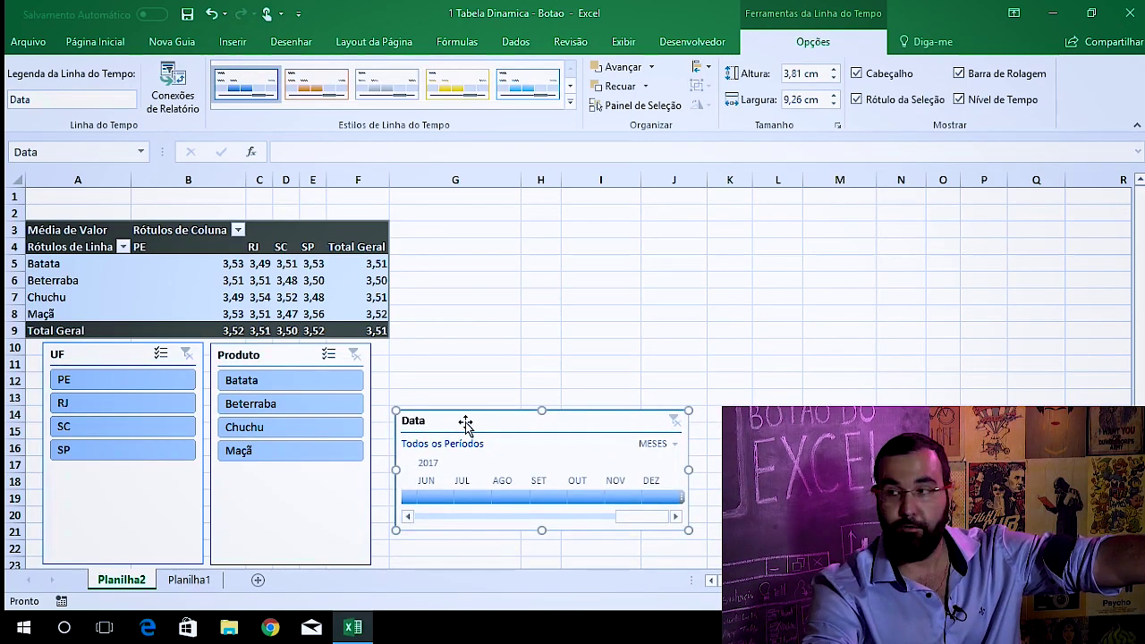
- Set the timeline period to July through December 2017
{"action": "left_click", "coordinate": [510, 499]}
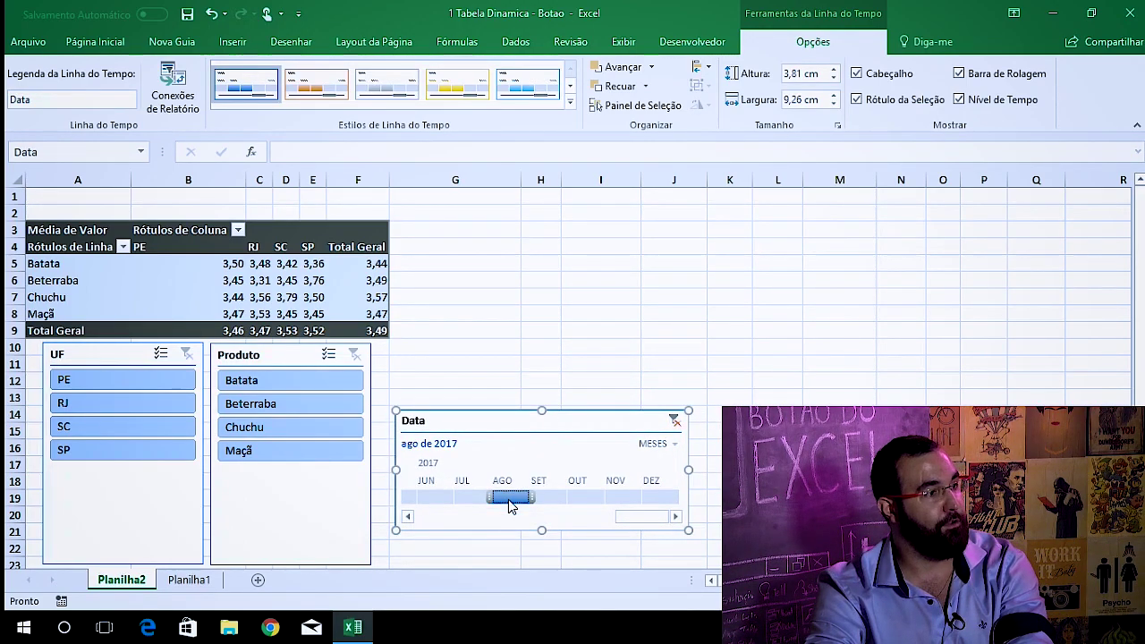
{"action": "left_click", "coordinate": [541, 499]}
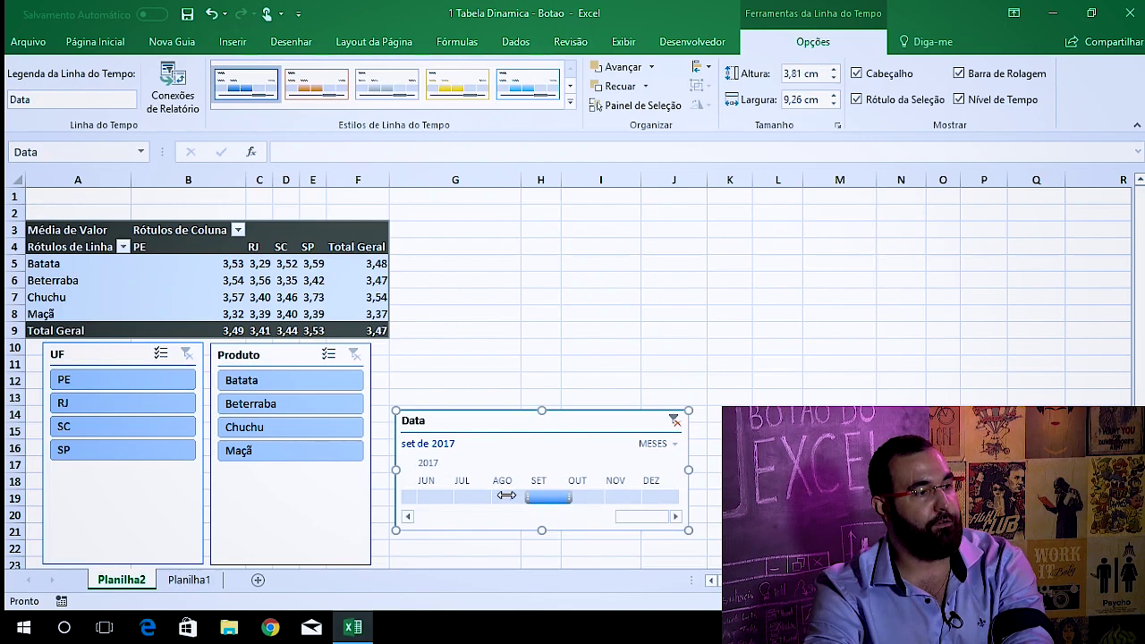
{"action": "left_click_drag", "start_coordinate": [447, 501], "coordinate": [449, 501]}
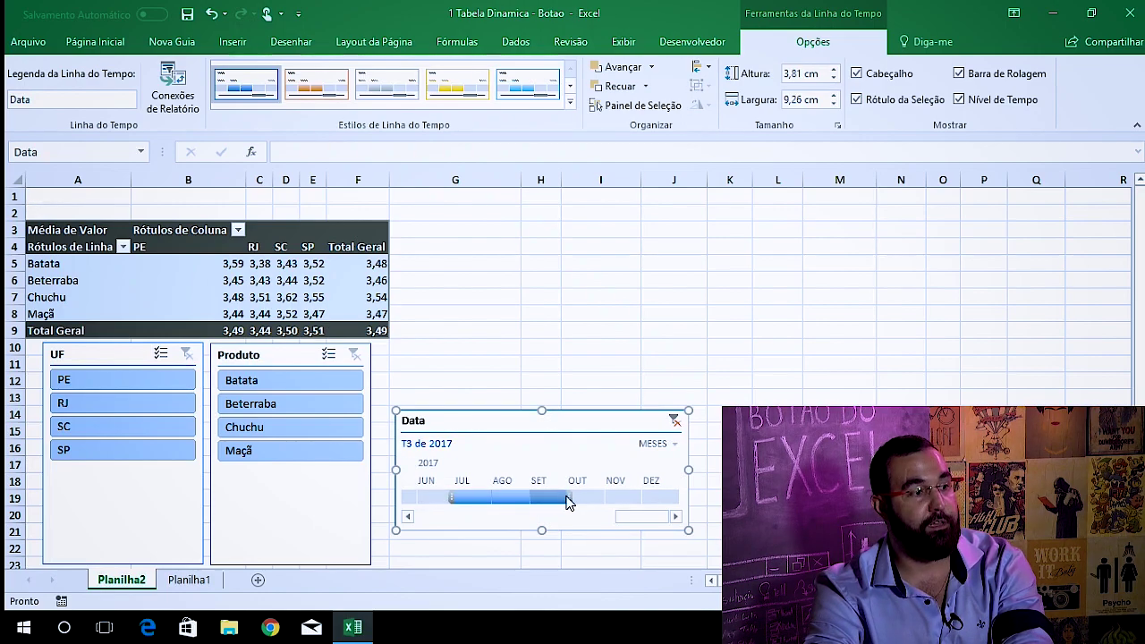
{"action": "left_click_drag", "start_coordinate": [594, 502], "coordinate": [670, 510]}
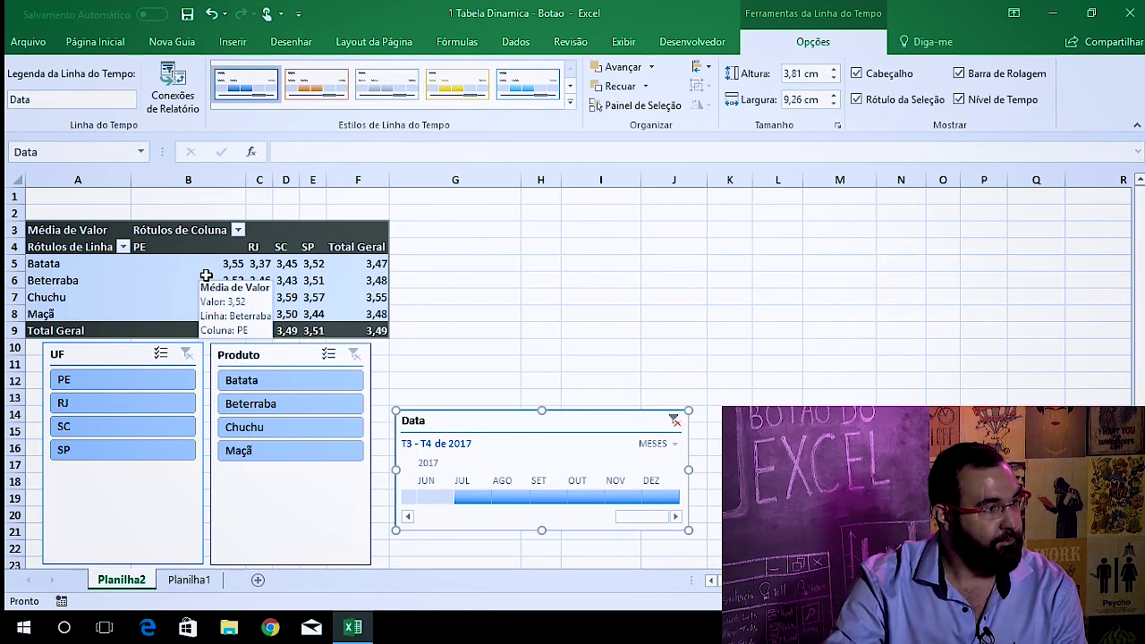
{"action": "left_click", "coordinate": [153, 263]}
- Select the Batata row label and open the Gráfico Dinâmico chart type dialog
{"action": "left_click", "coordinate": [71, 242]}
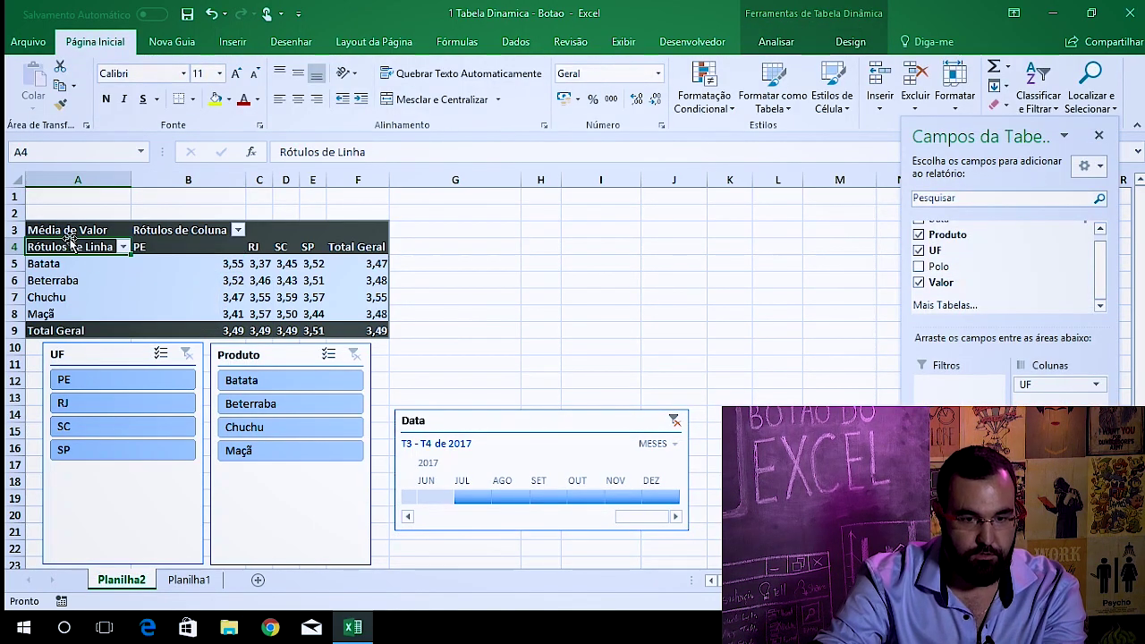
{"action": "left_click", "coordinate": [67, 263]}
{"action": "left_click", "coordinate": [776, 42]}
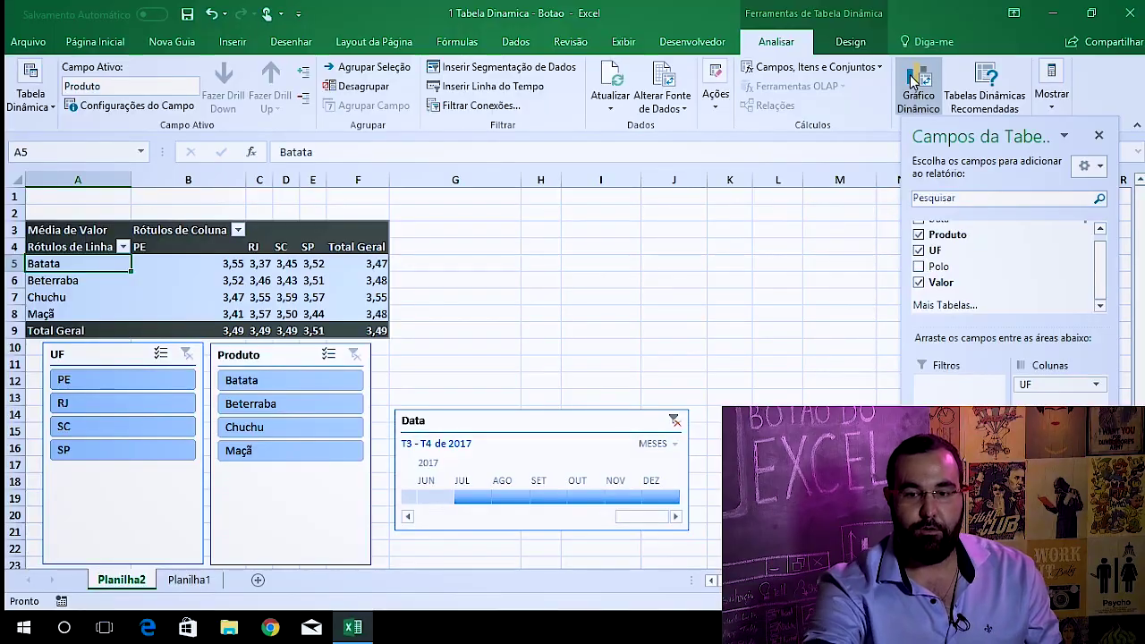
{"action": "left_click", "coordinate": [913, 81]}
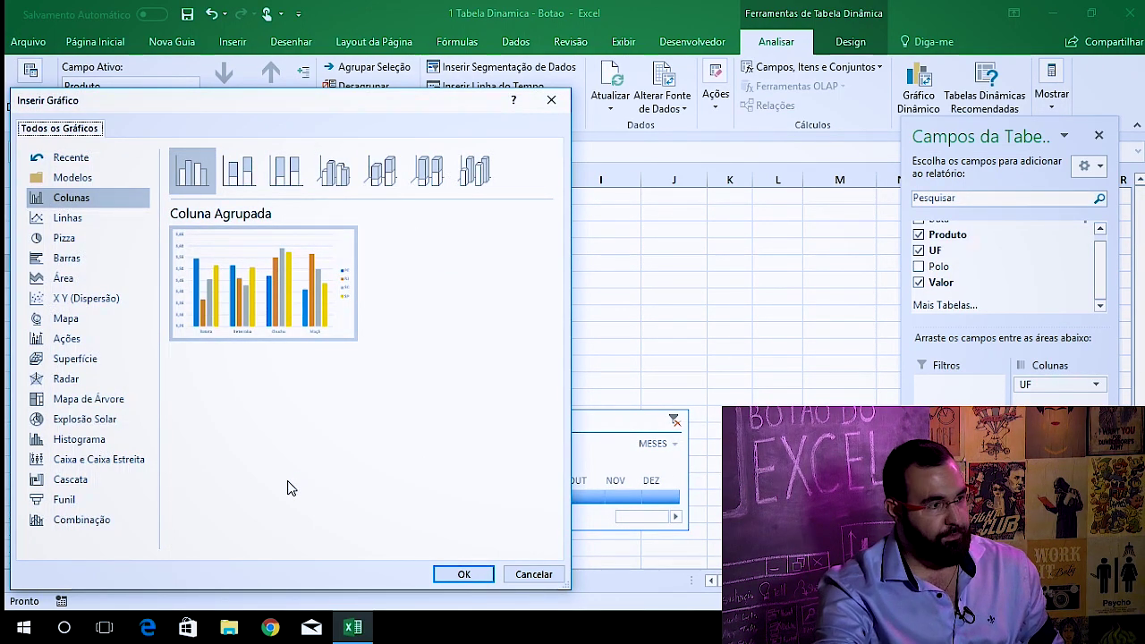
- Insert a Coluna Agrupada pivot chart, filtering slicers to PE, SP, Batata and Maçã
{"action": "left_click", "coordinate": [464, 574]}
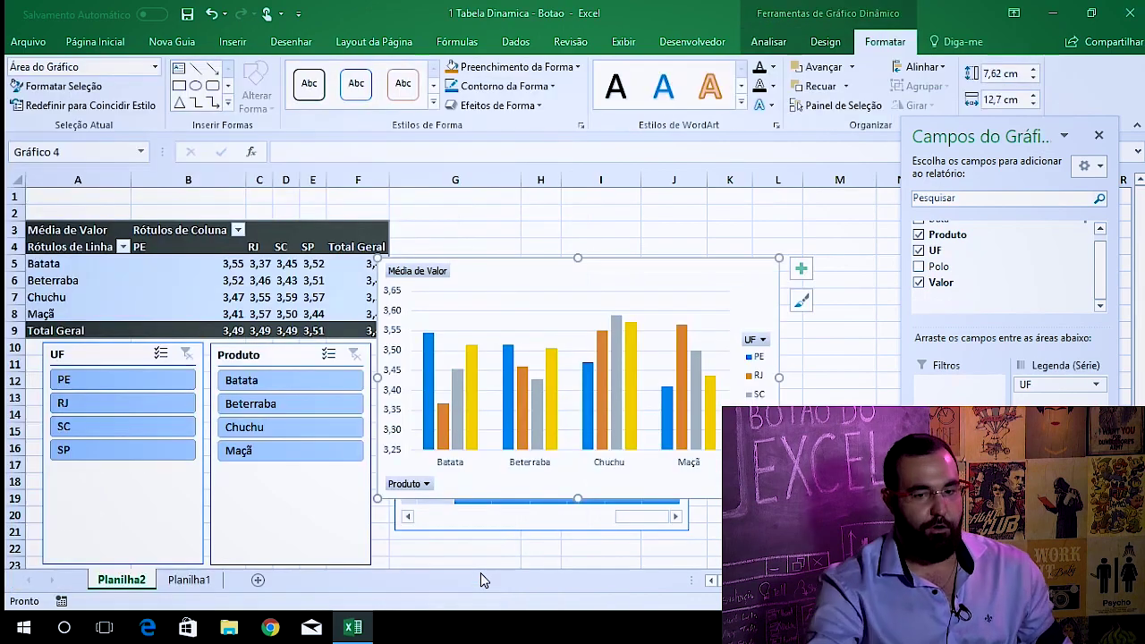
{"action": "left_click", "coordinate": [858, 279]}
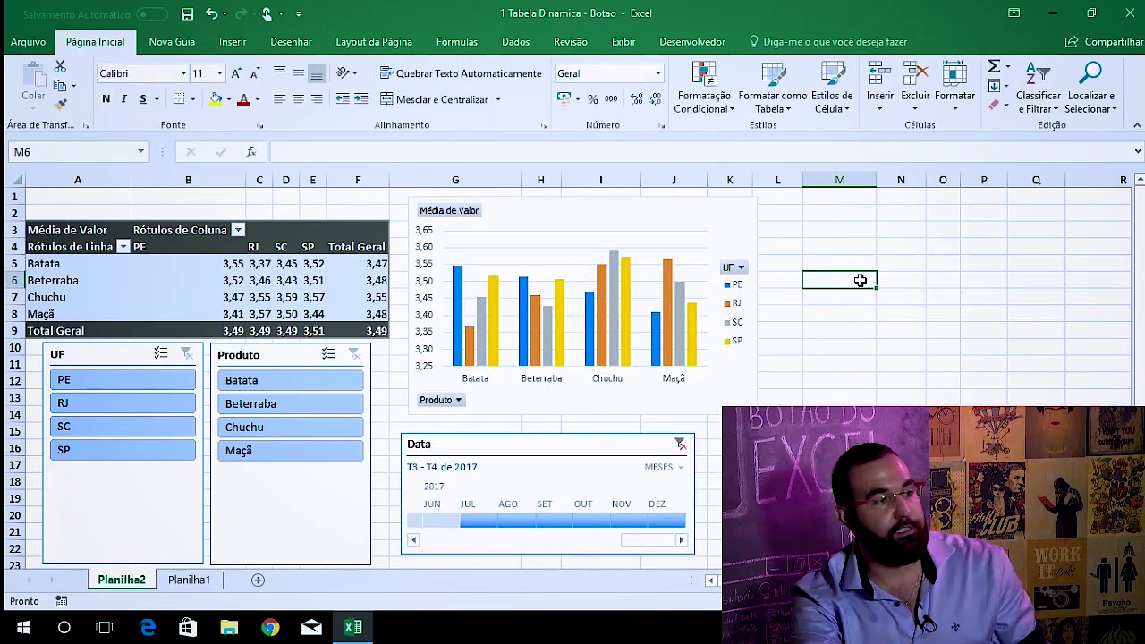
{"action": "left_click", "coordinate": [146, 385]}
{"action": "left_click", "coordinate": [138, 449], "text": "ctrl"}
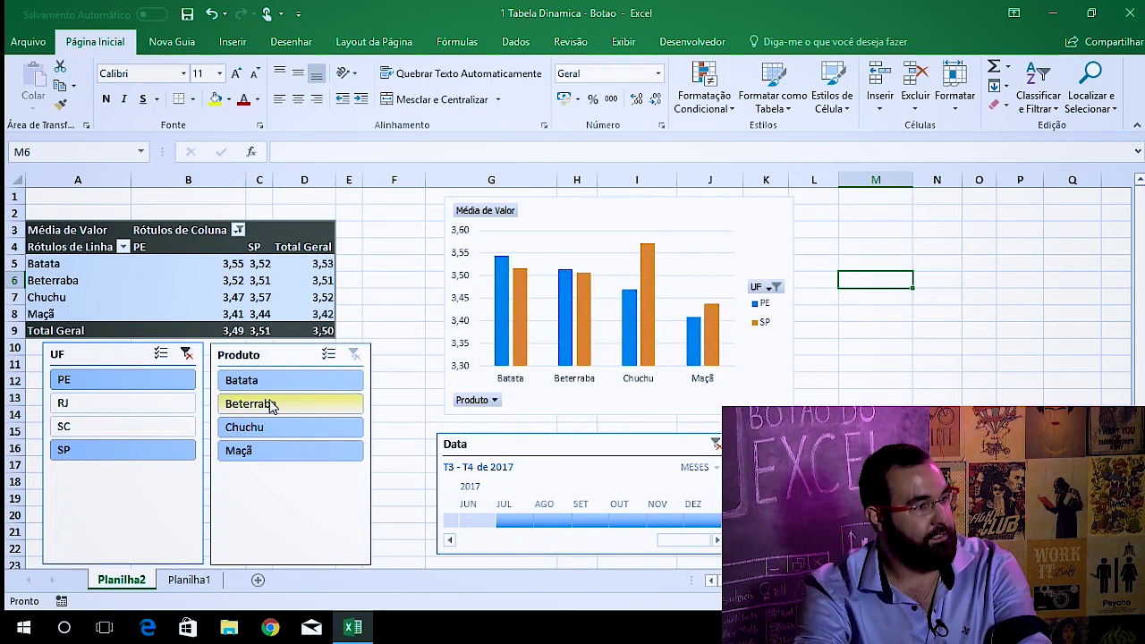
{"action": "left_click", "coordinate": [278, 385]}
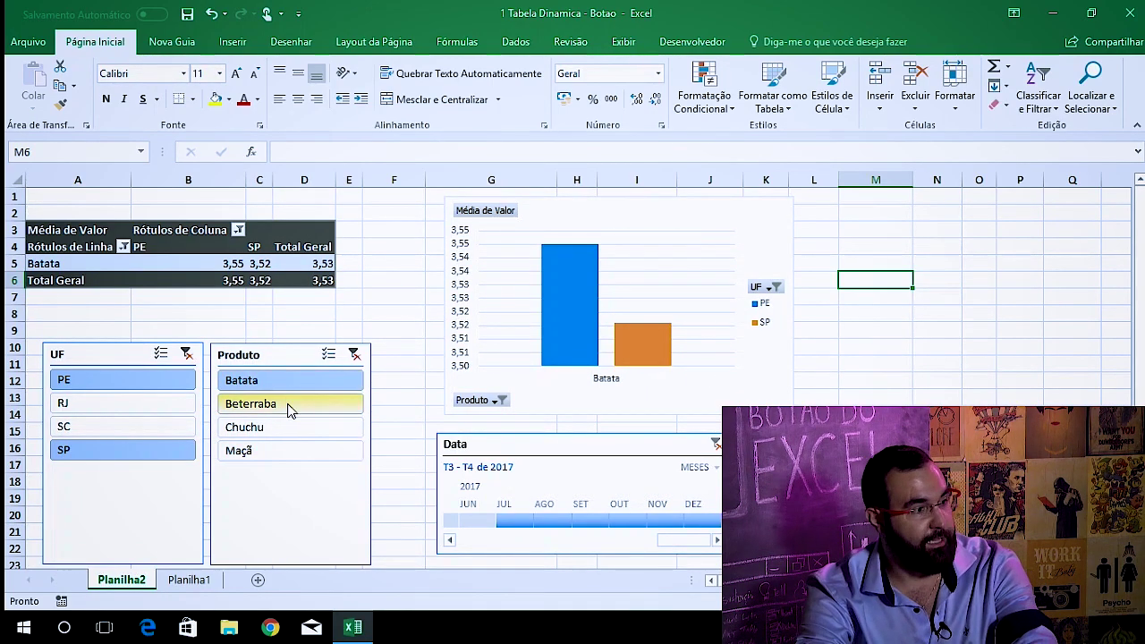
{"action": "left_click", "coordinate": [288, 454], "text": "ctrl"}
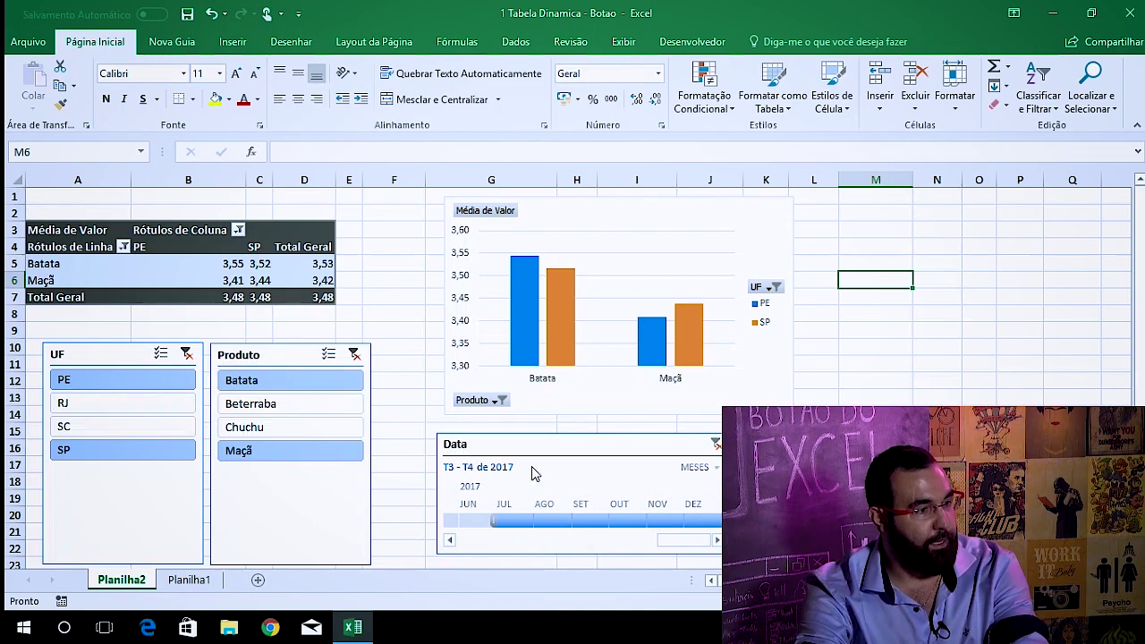
{"action": "scroll", "coordinate": [533, 430], "scroll_direction": "down", "scroll_amount": 3}
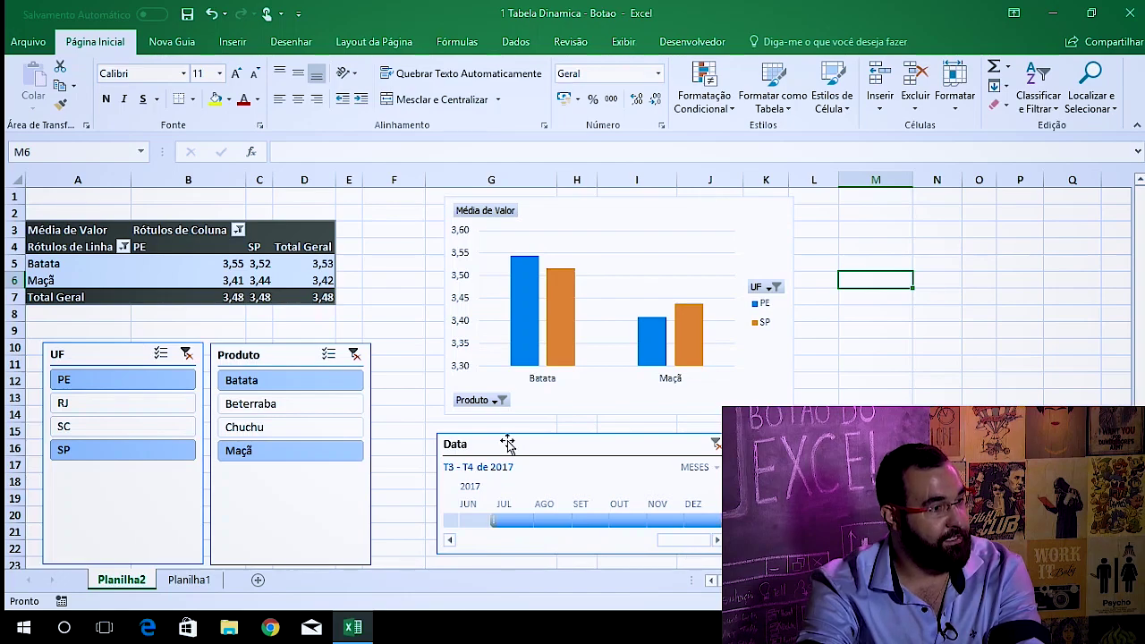
{"action": "left_click_drag", "start_coordinate": [507, 444], "coordinate": [469, 439]}
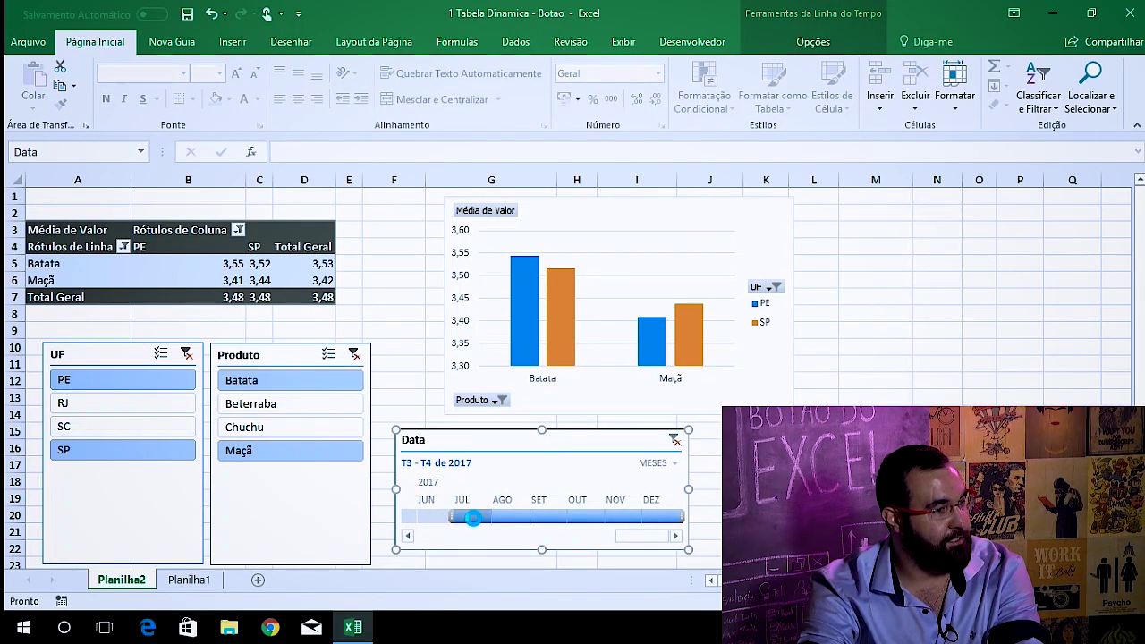
- Set the Data timeline to July 2017, then stretch it to July–August 2017
{"action": "left_click", "coordinate": [473, 517]}
{"action": "mouse_move", "coordinate": [494, 516]}
{"action": "left_mouse_down"}
{"action": "mouse_move", "coordinate": [567, 525]}
{"action": "mouse_move", "coordinate": [683, 517]}
{"action": "left_mouse_up"}
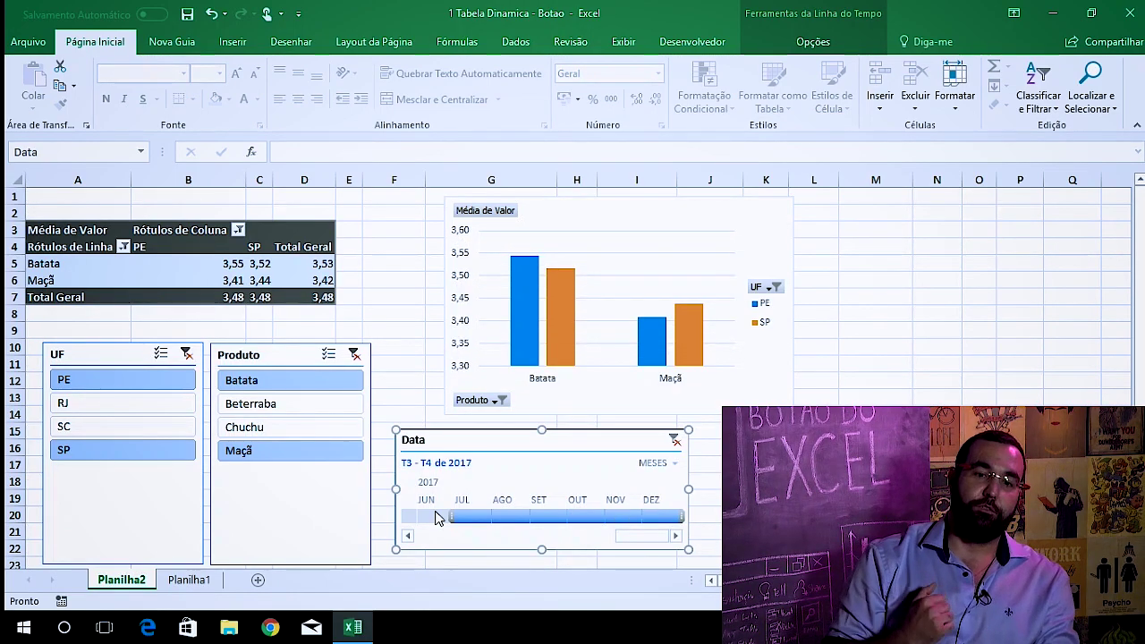